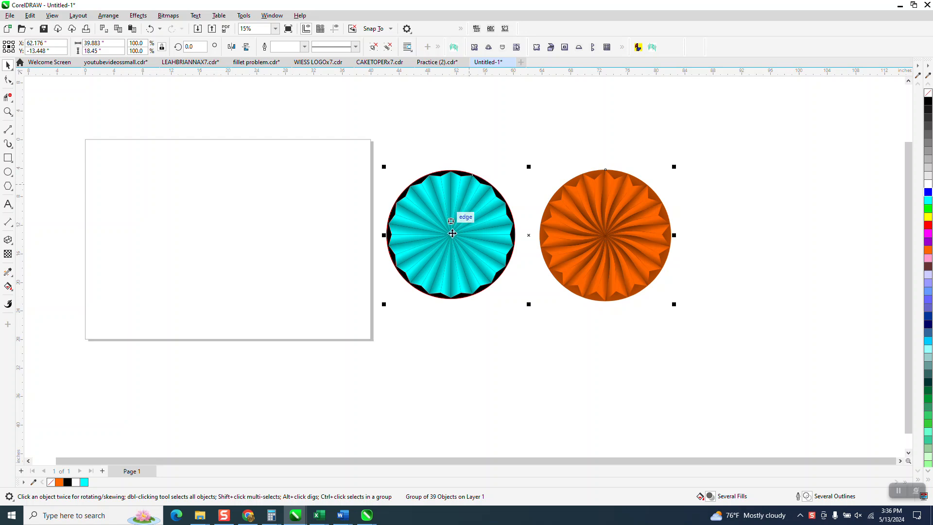
Draw an 18-sided polygon about 20 inches across and centre it on the page.
left_click(13, 194)
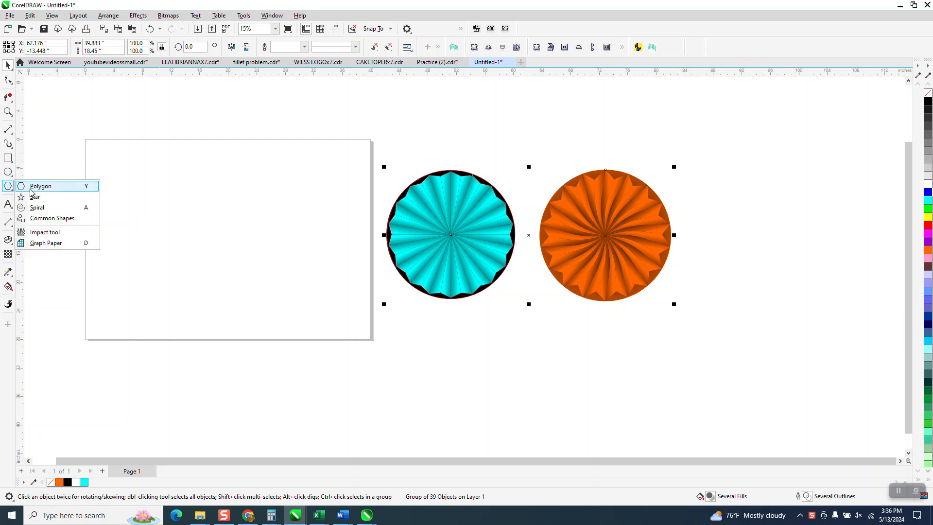
left_click(31, 190)
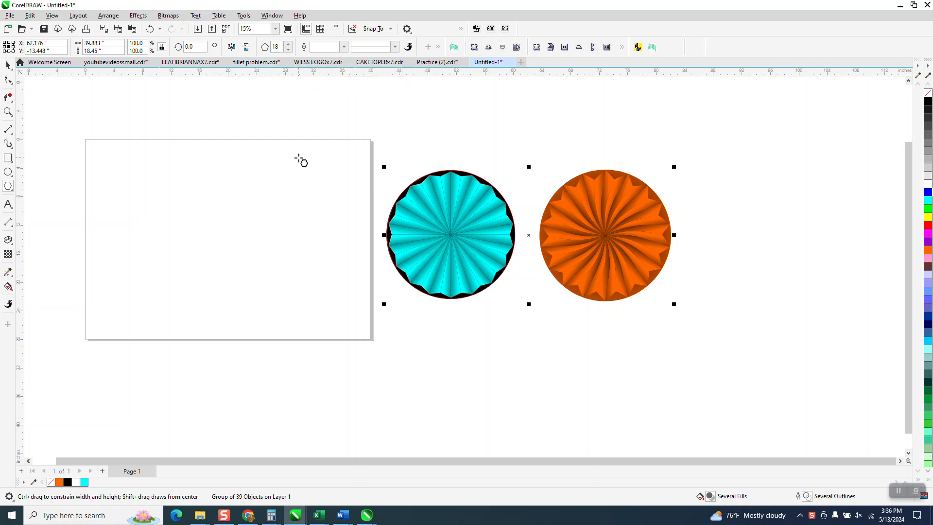
left_click_drag(312, 165, 172, 310)
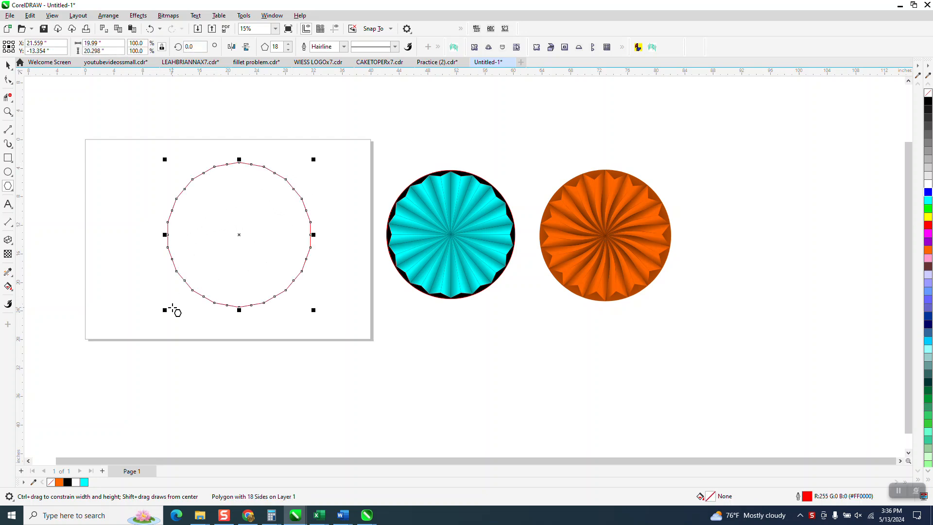
key("p")
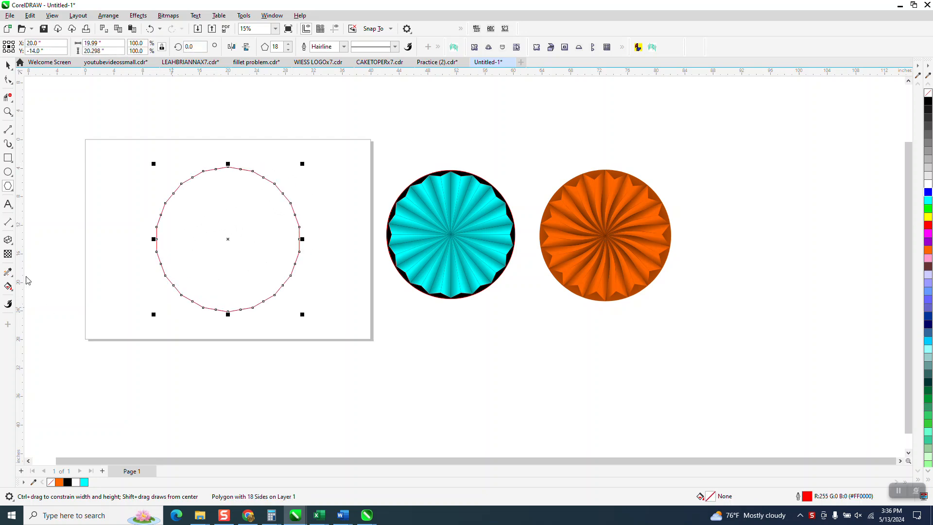
left_click(8, 81)
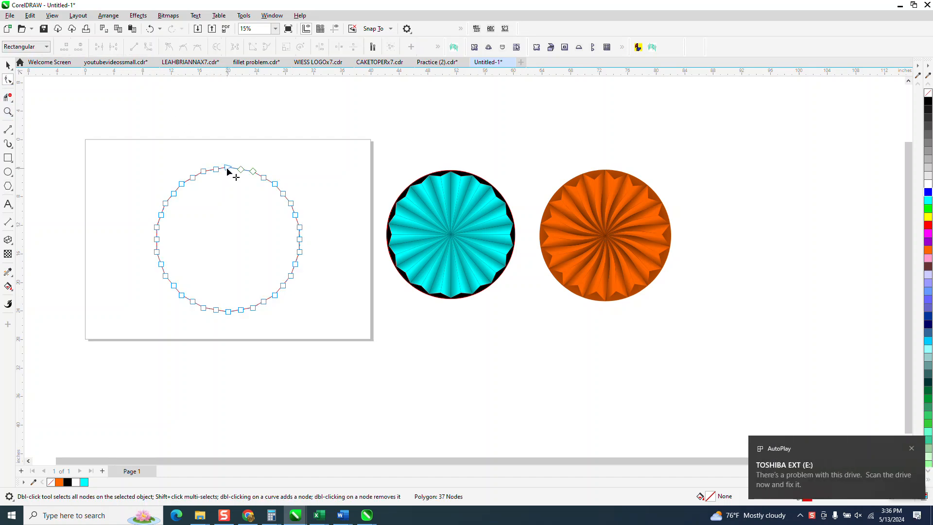
left_click_drag(226, 169, 225, 181)
left_click(152, 29)
Paste a duplicate over the polygon and pull its topmost node straight inward to form a zigzag star inside the original.
left_click(8, 111)
left_click_drag(98, 144, 369, 317)
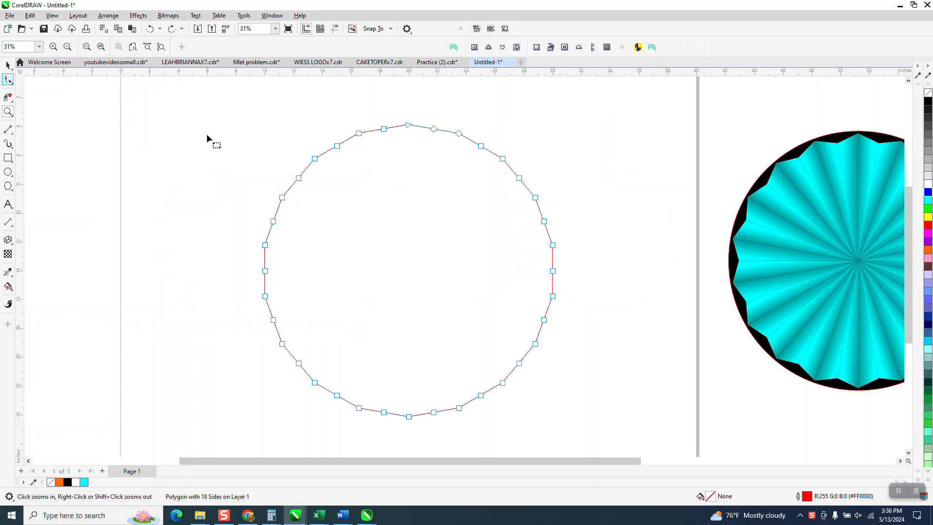
key("F10")
left_click_drag(410, 126, 407, 146)
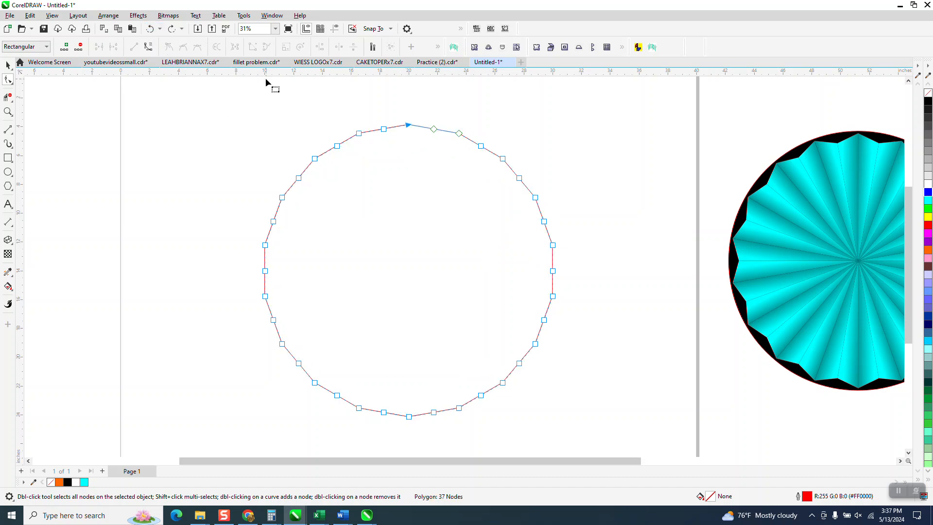
key("ctrl+v")
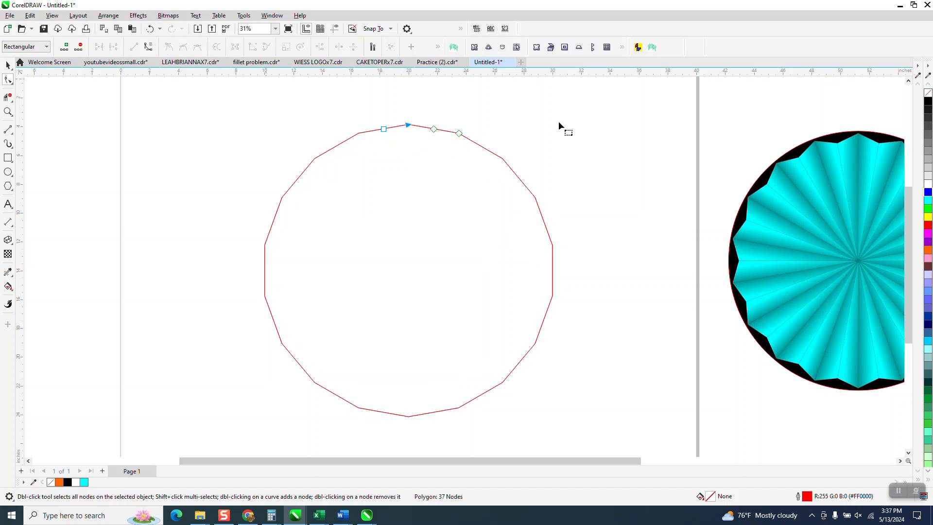
left_click_drag(408, 125, 408, 144)
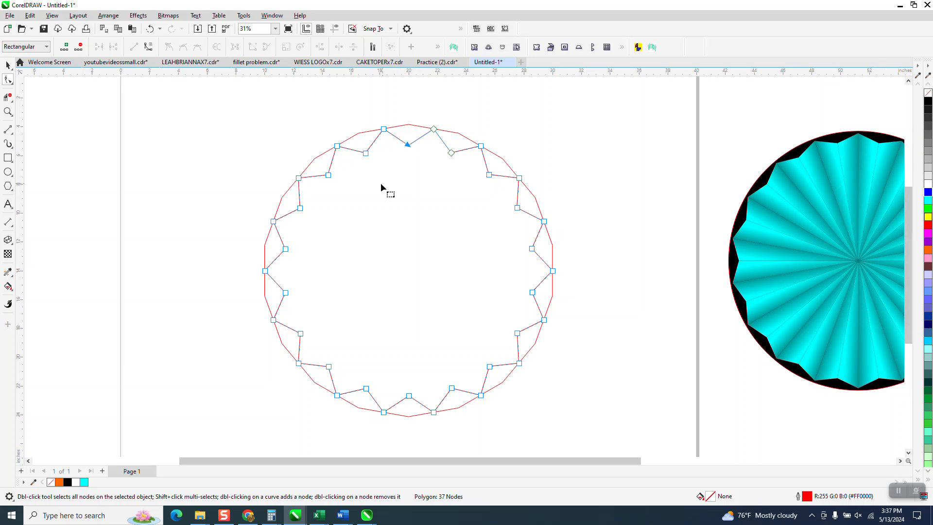
Draw three straight lines through the centre, joining the three uppermost inner zigzag nodes to their opposite nodes.
left_click(8, 133)
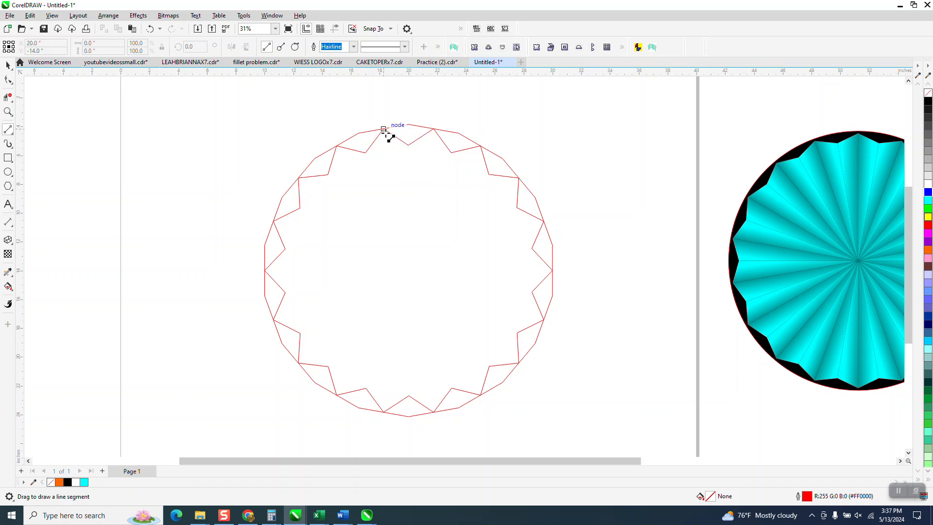
left_click_drag(410, 146, 366, 154)
left_click_drag(452, 153, 366, 389)
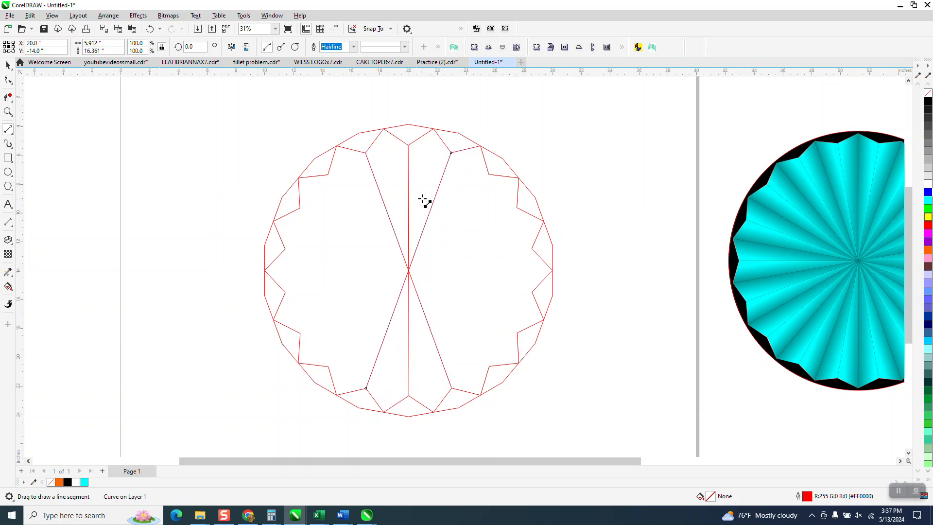
Smart Fill the two upper wedges and the small triangle above them with orange and no outline.
left_click(8, 287)
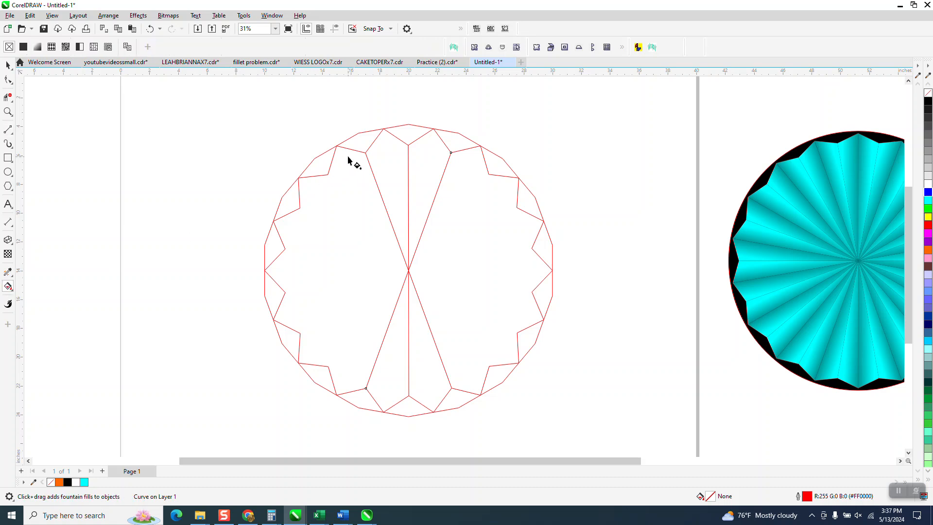
left_click(13, 292)
left_click(39, 298)
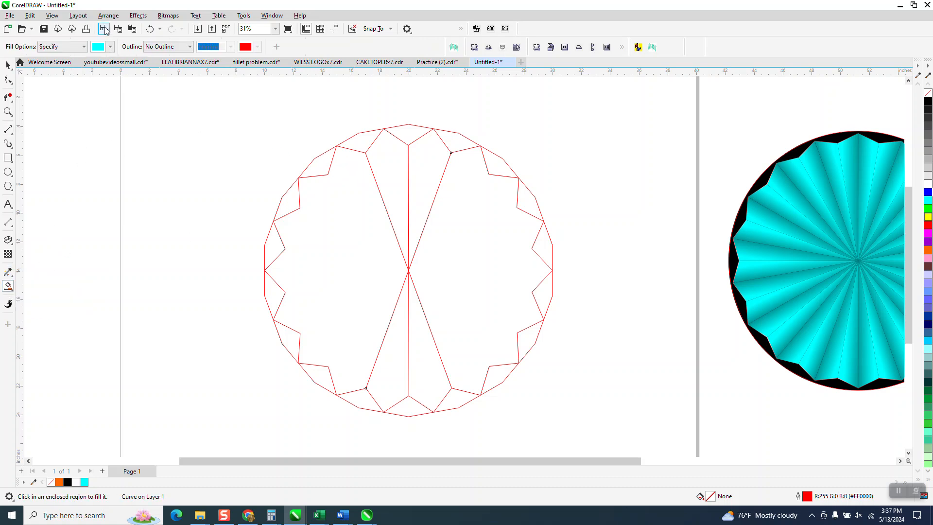
left_click(111, 46)
left_click(130, 120)
left_click(383, 167)
left_click(433, 165)
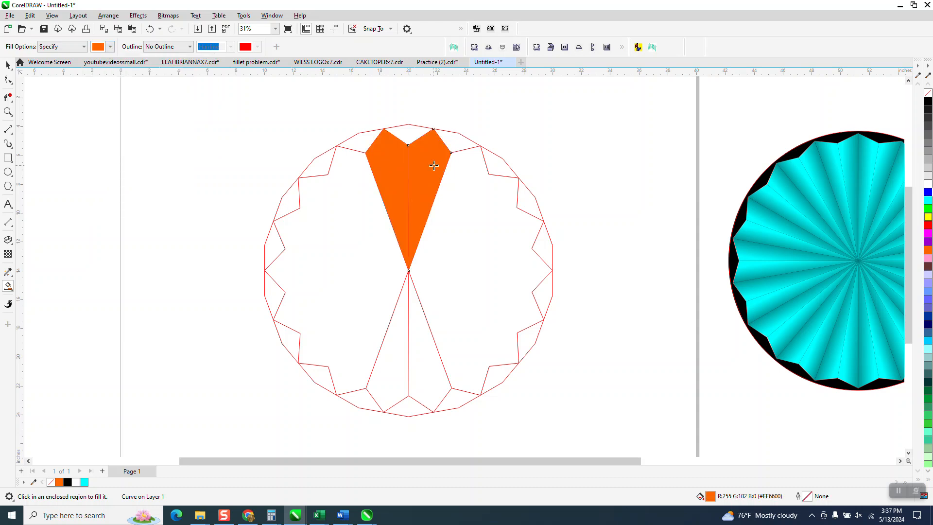
left_click(414, 133)
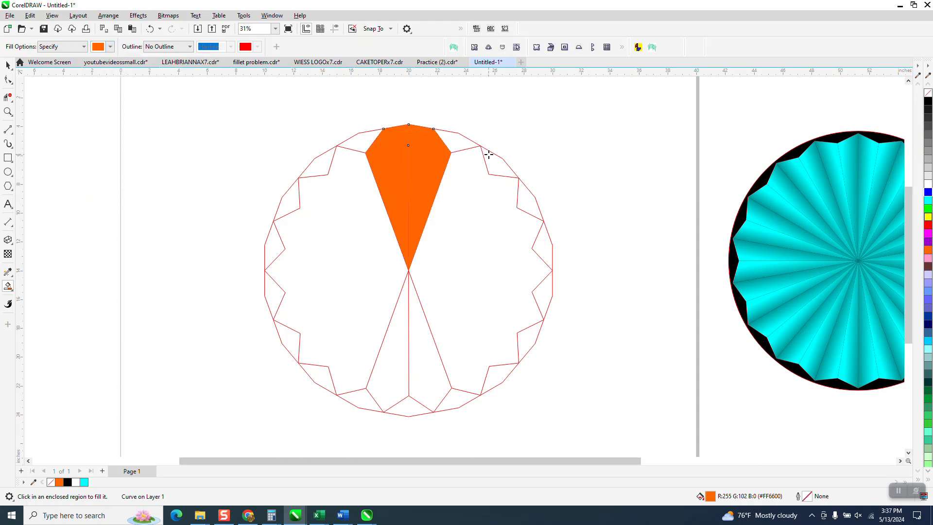
Apply an interactive fountain fill to the small top triangle, running from orange at the outer edge to black at its inner point.
left_click(8, 112)
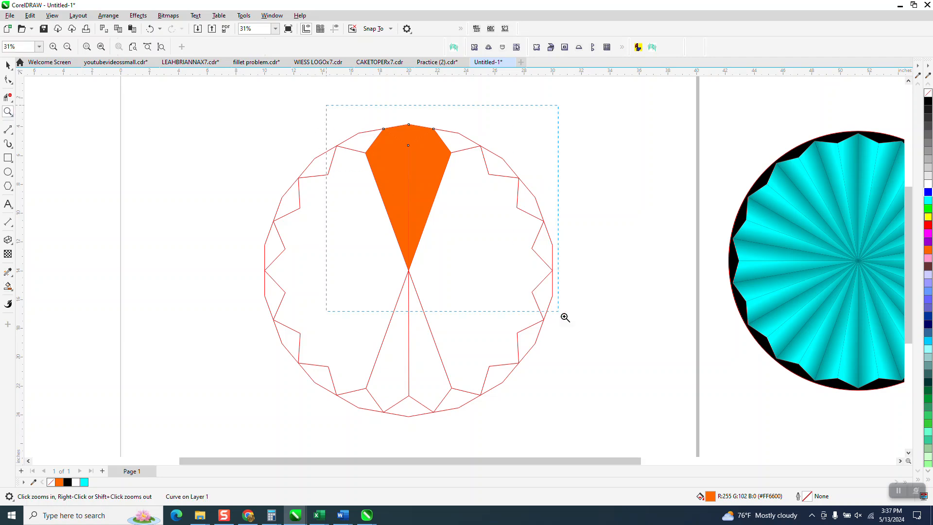
left_click_drag(565, 317, 563, 316)
left_click(8, 66)
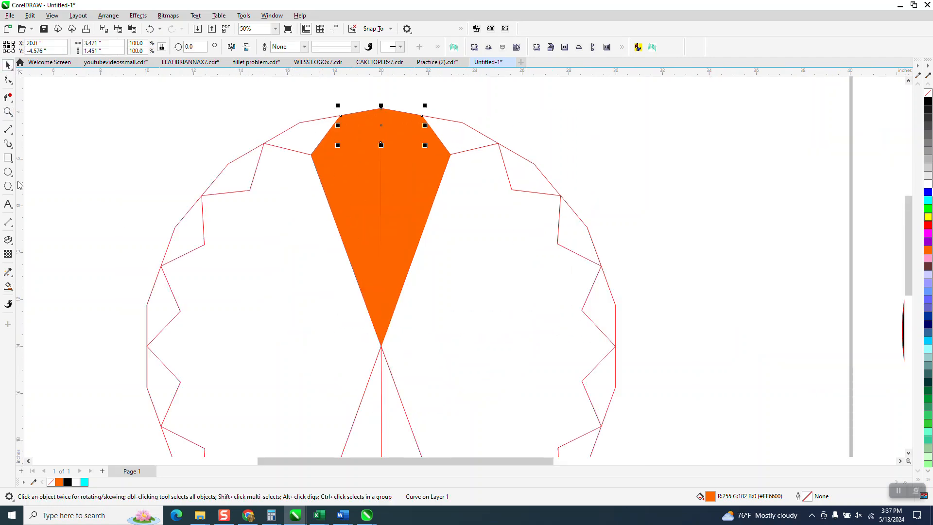
left_click(8, 289)
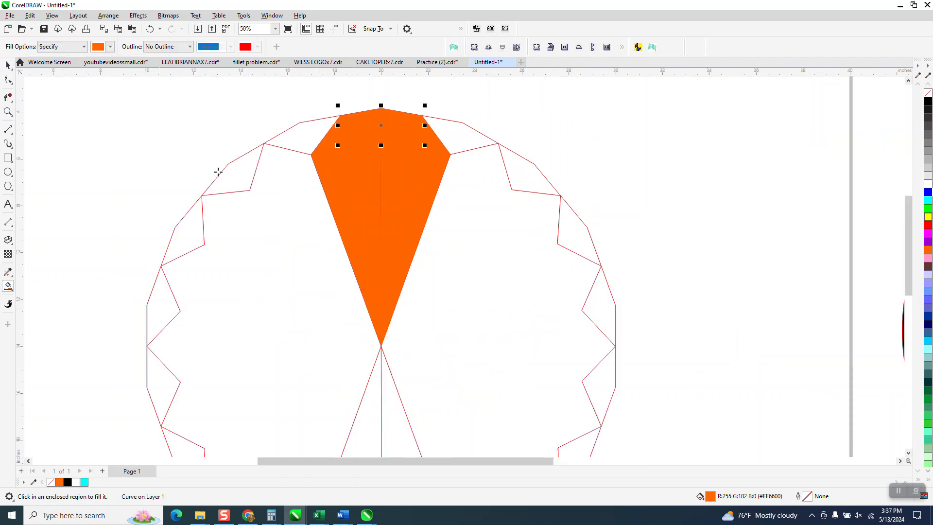
left_click(14, 294)
left_click(42, 288)
left_click_drag(380, 114, 377, 146)
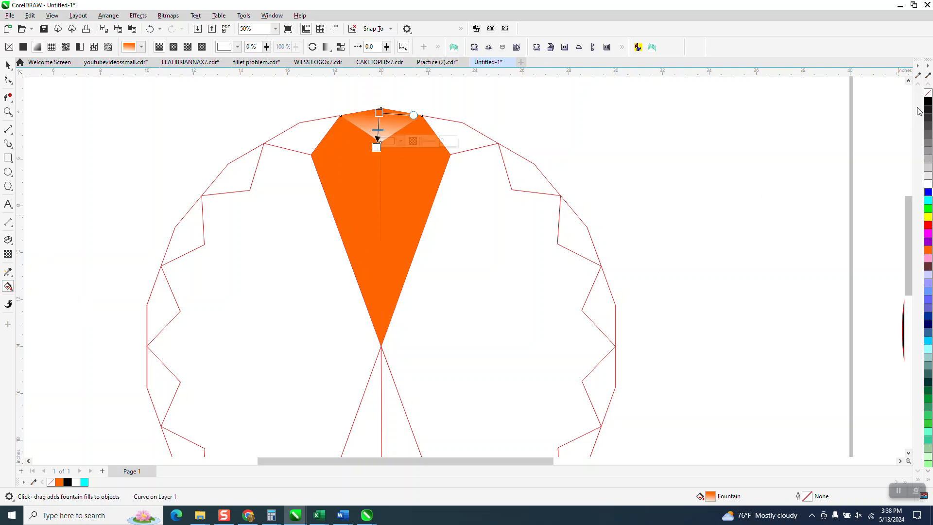
left_click_drag(928, 101, 377, 147)
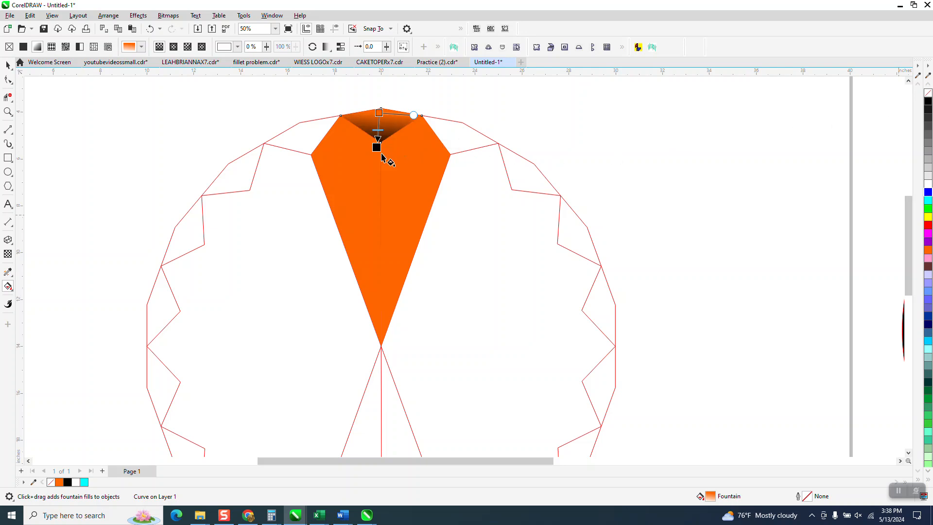
Apply a fountain fill to the left wedge, running from orange at its outer side to black at the centre fold.
left_click(344, 188)
left_click_drag(339, 198, 391, 200)
left_click(928, 101)
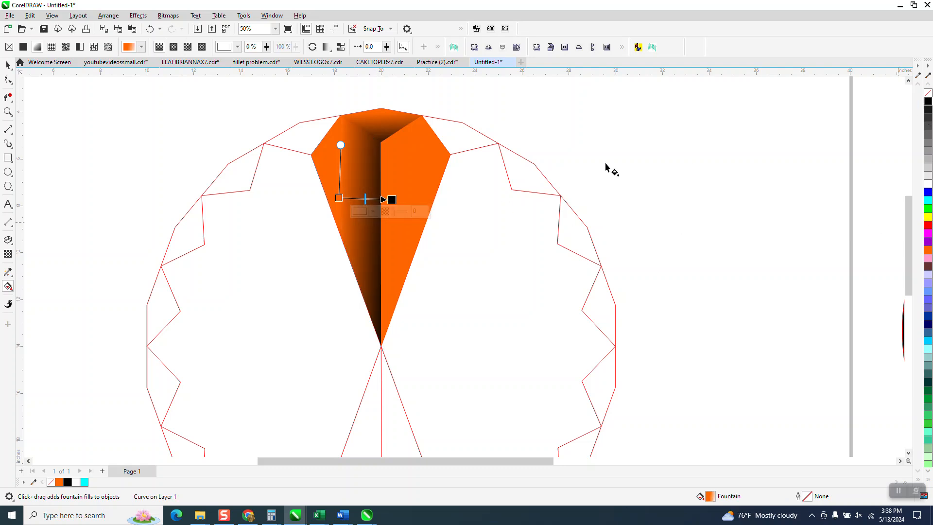
Apply an orange-to-black fountain fill to the right wedge, darkening toward the fold, and extend its black end past the fold.
left_click_drag(435, 193, 378, 196)
key("ctrl+z")
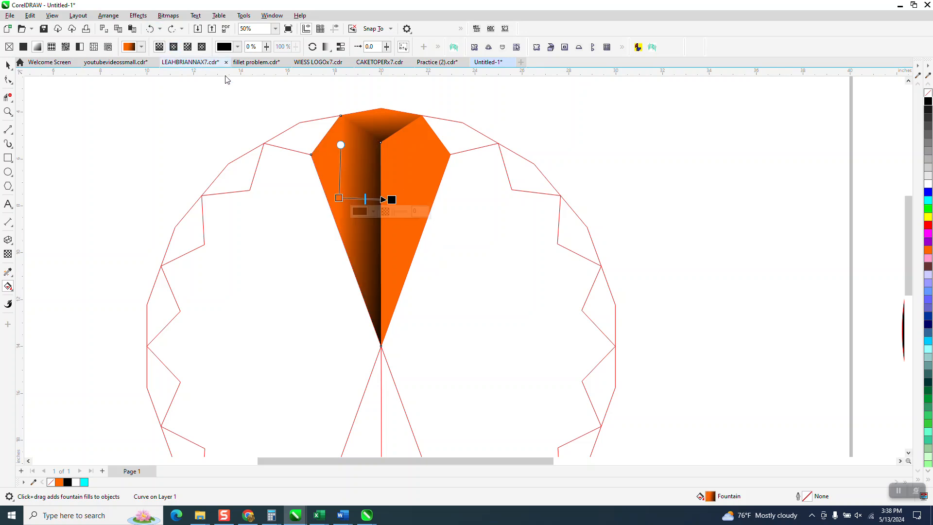
left_click(426, 185)
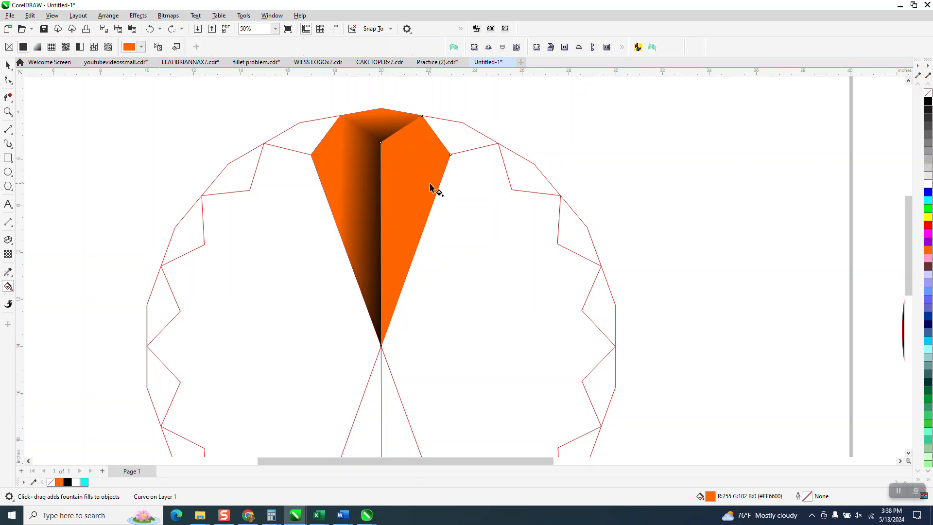
left_click_drag(435, 188, 376, 190)
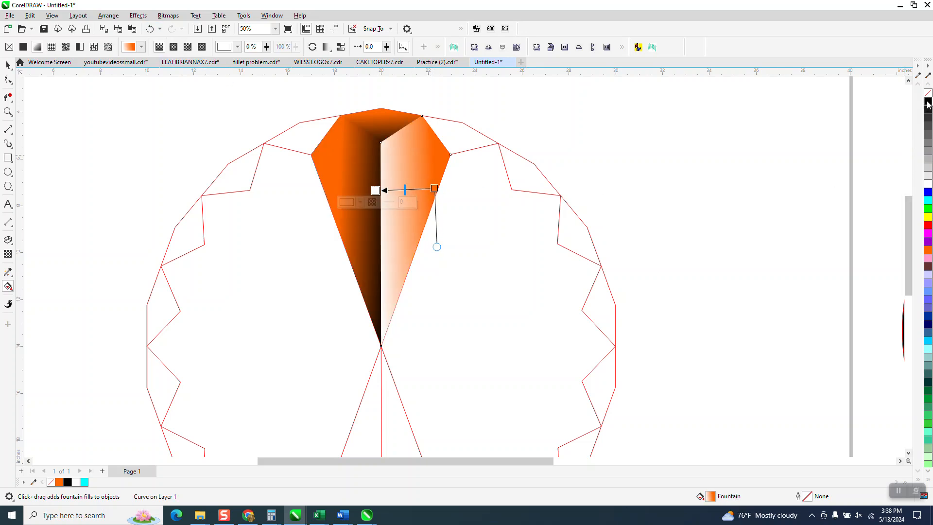
left_click_drag(466, 186, 350, 191)
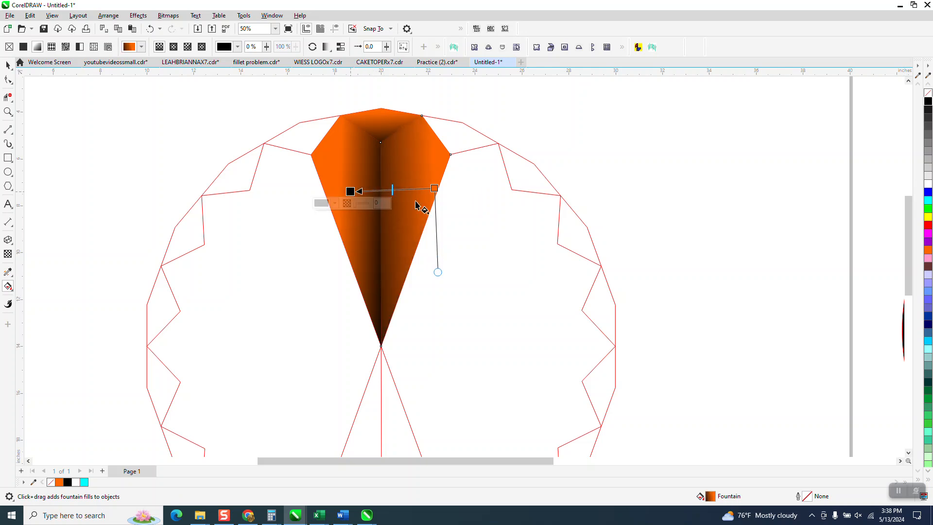
Delete the zigzag polygon, the outer polygon and the three construction lines, keeping only the shaded orange pieces.
left_click(7, 64)
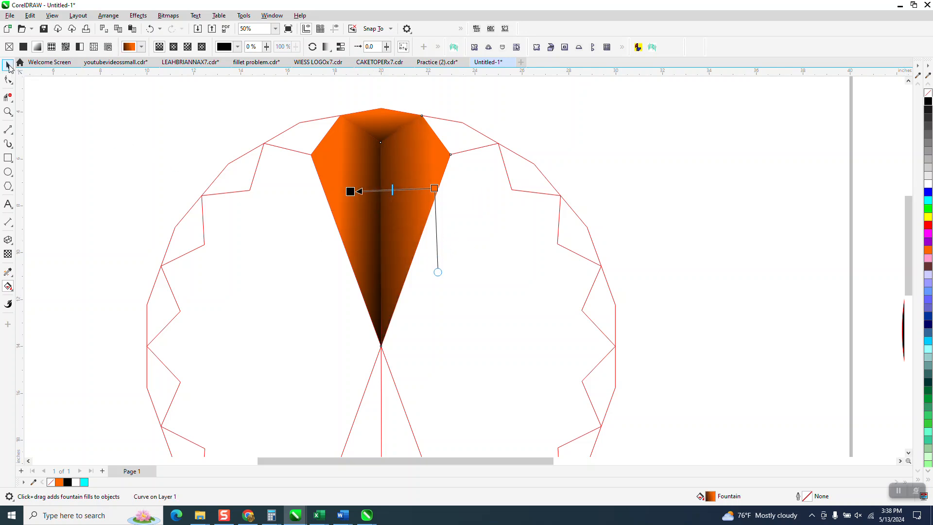
left_click(54, 97)
scroll(369, 210, "down", 1)
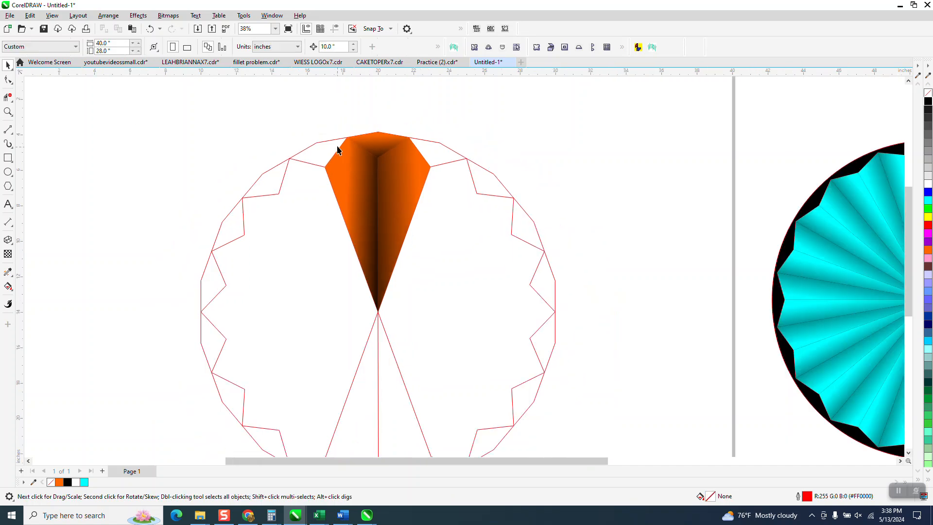
scroll(337, 148, "down", 1)
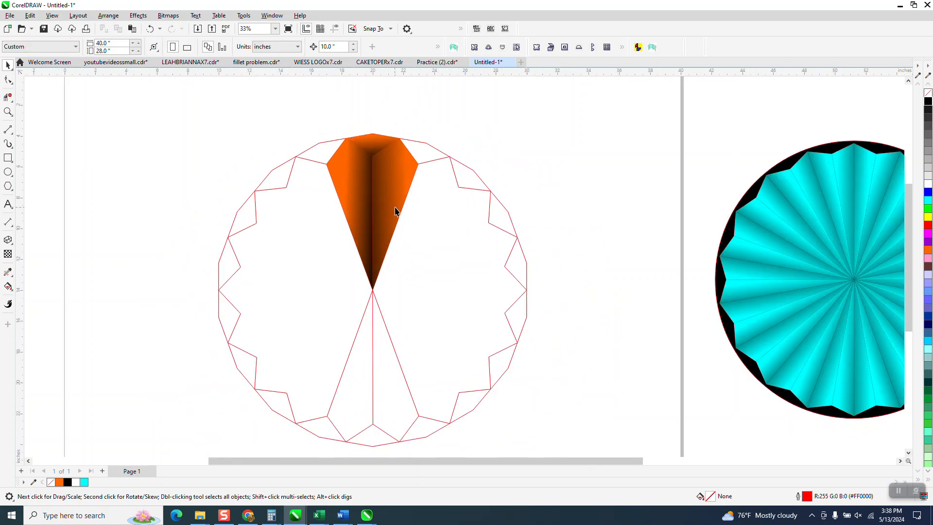
left_click(462, 187)
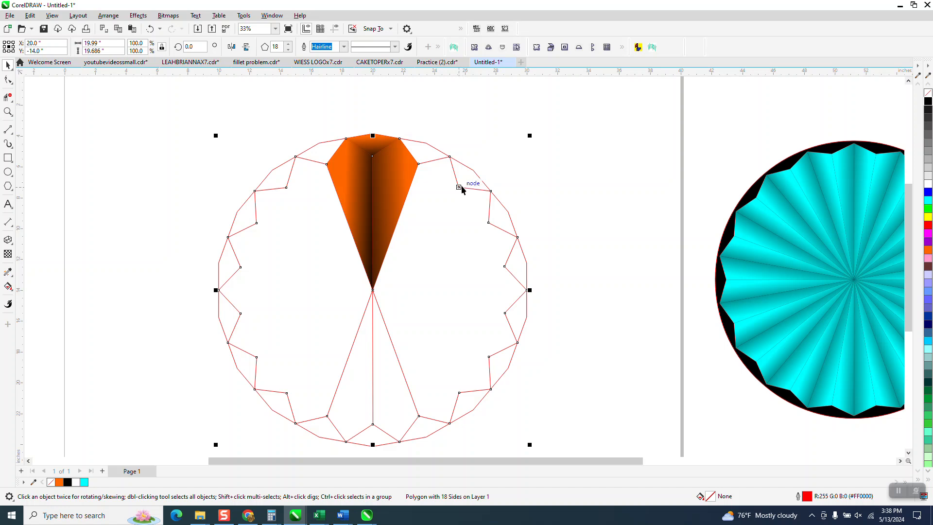
left_click(462, 187)
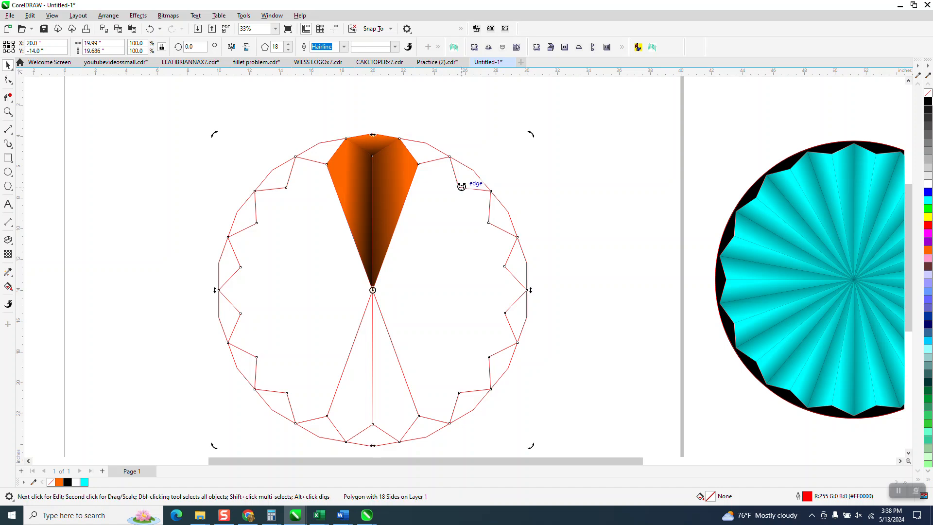
left_click(462, 189)
left_click(473, 173)
key("Delete")
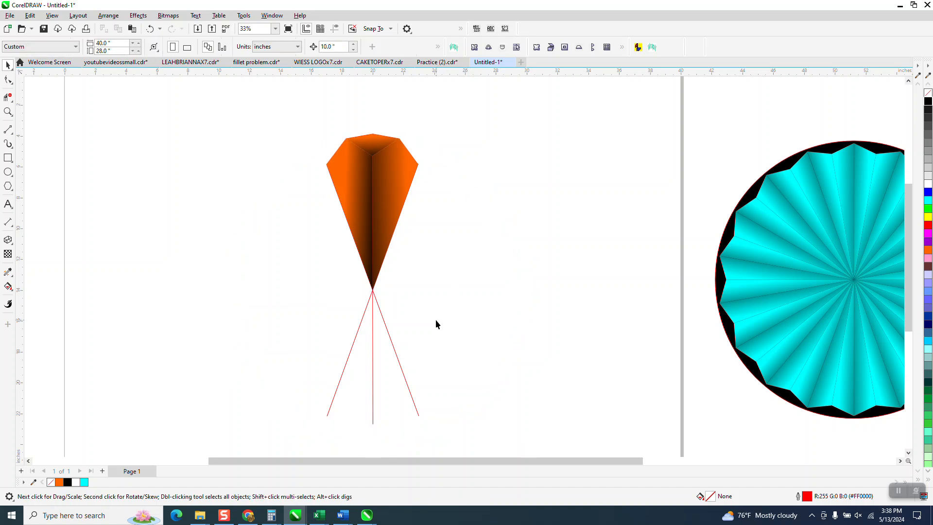
left_click_drag(420, 324, 194, 348)
key("Delete")
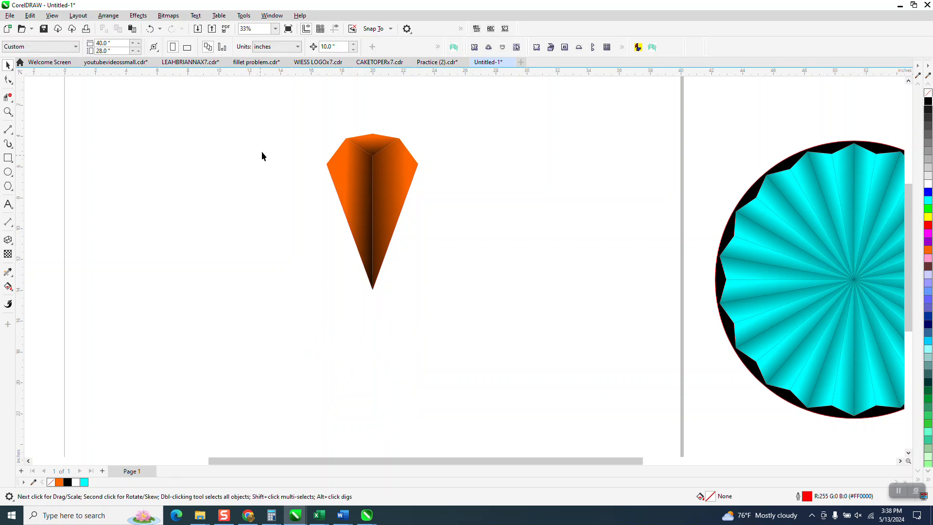
Group the three shaded orange pieces and switch the group to its rotation handles.
left_click_drag(462, 308, 466, 311)
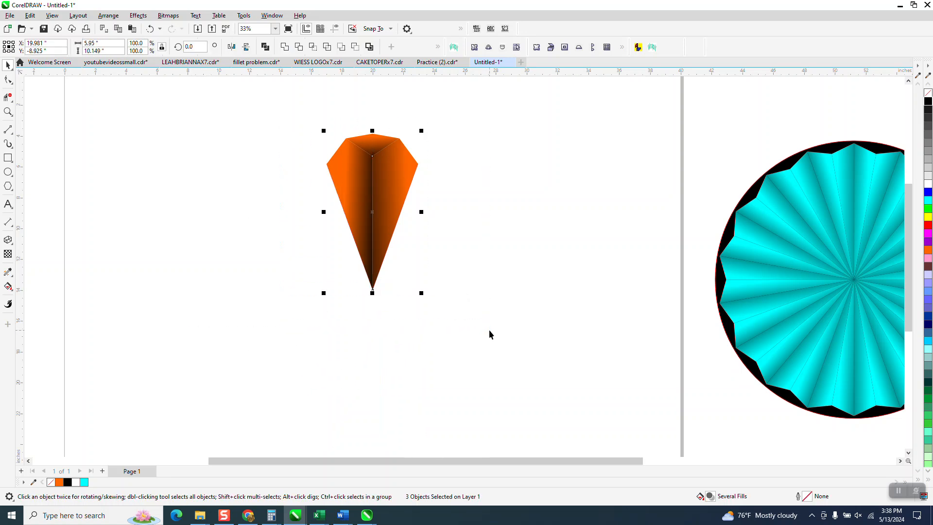
key("ctrl+g")
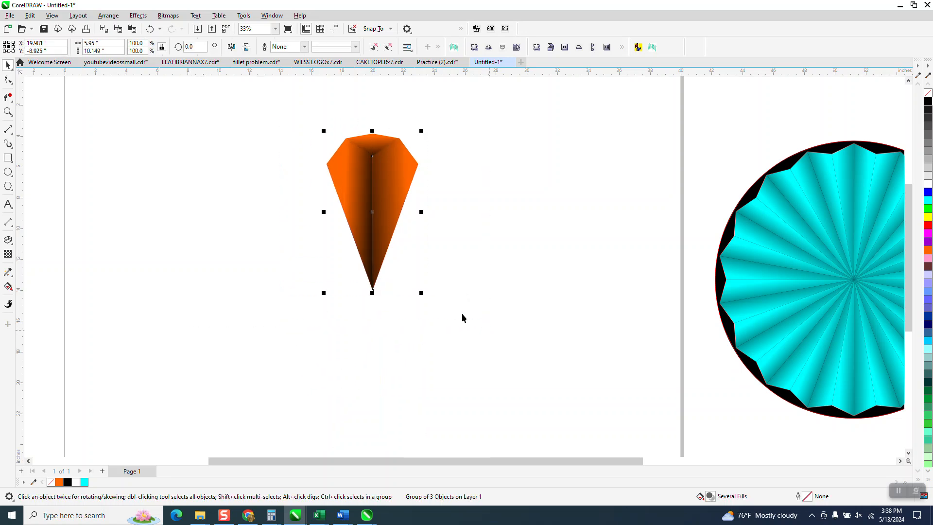
left_click(370, 214)
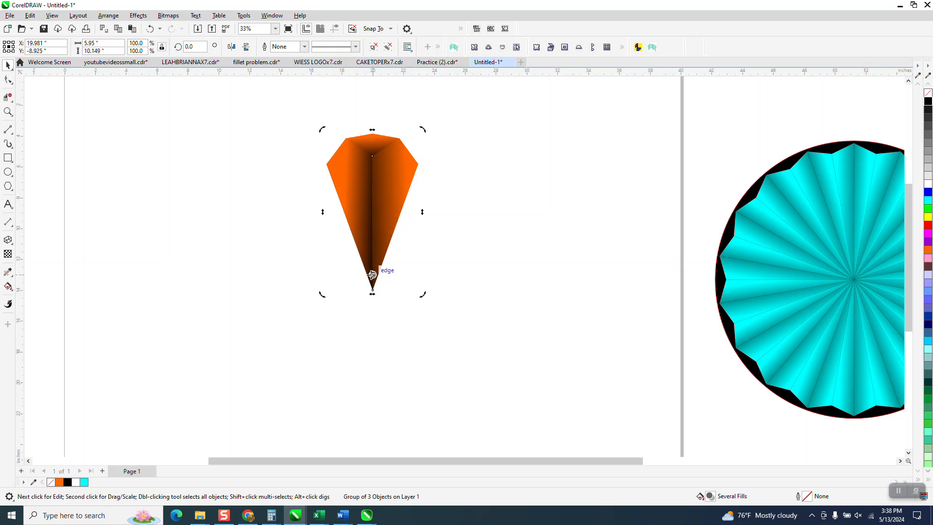
Try moving the wedge's rotation centre to its bottom tip and rotating a copy by 20 degrees.
left_click_drag(372, 289, 372, 288)
left_click(181, 48)
type("20")
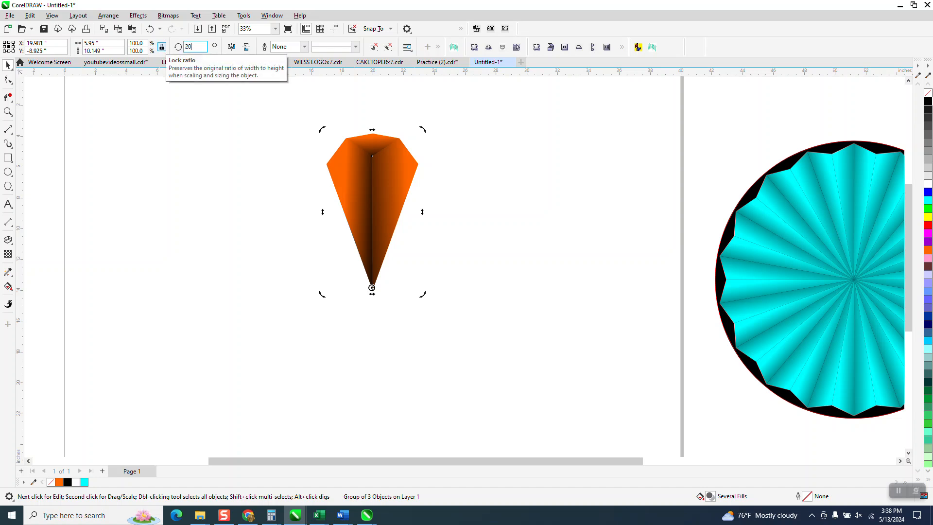
key("Return")
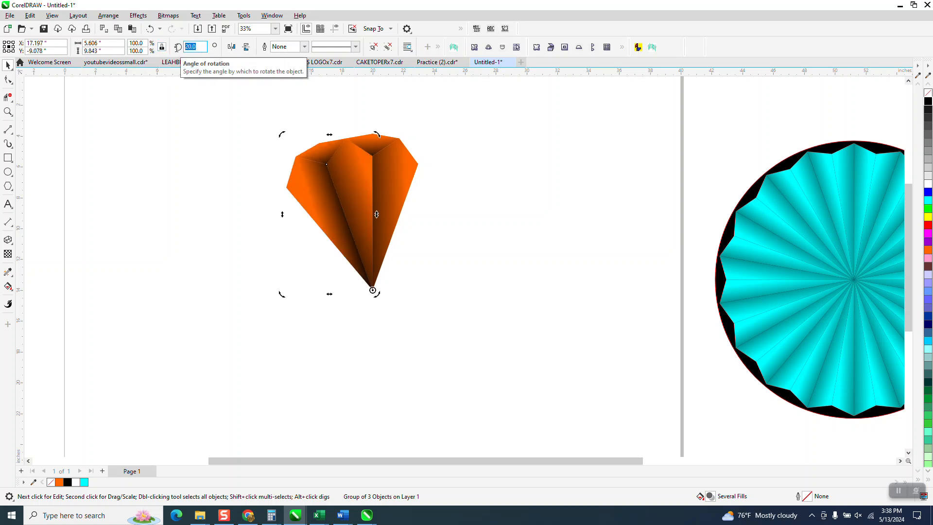
Undo the 20 degree rotated copy and reselect the single upright wedge with its rotation handles.
left_click(337, 195)
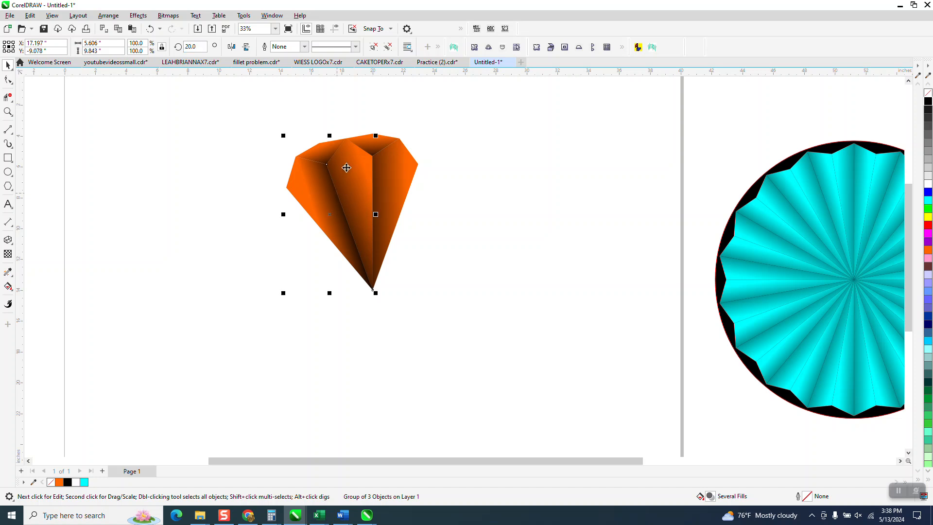
left_click_drag(333, 180, 336, 181)
left_click(150, 29)
left_click(150, 28)
left_click(378, 163)
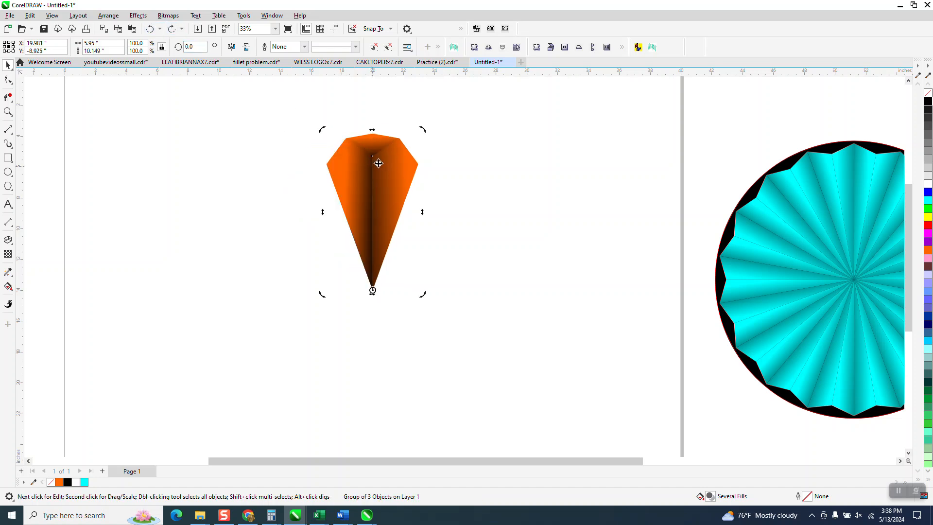
Rotate a copy of the wedge counterclockwise about its bottom tip and set its rotation angle to 40 degrees.
left_click_drag(422, 129, 308, 133)
right_click(308, 133)
left_click_drag(205, 47, 166, 49)
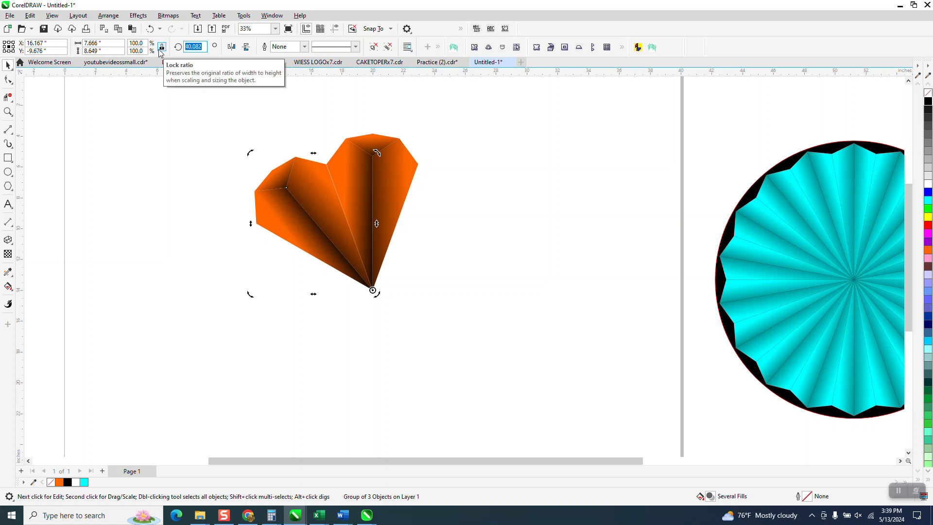
type("40")
key("Return")
Repeat the rotated copy around the tip until the newest wedge reaches 200 degrees.
key("ctrl+r")
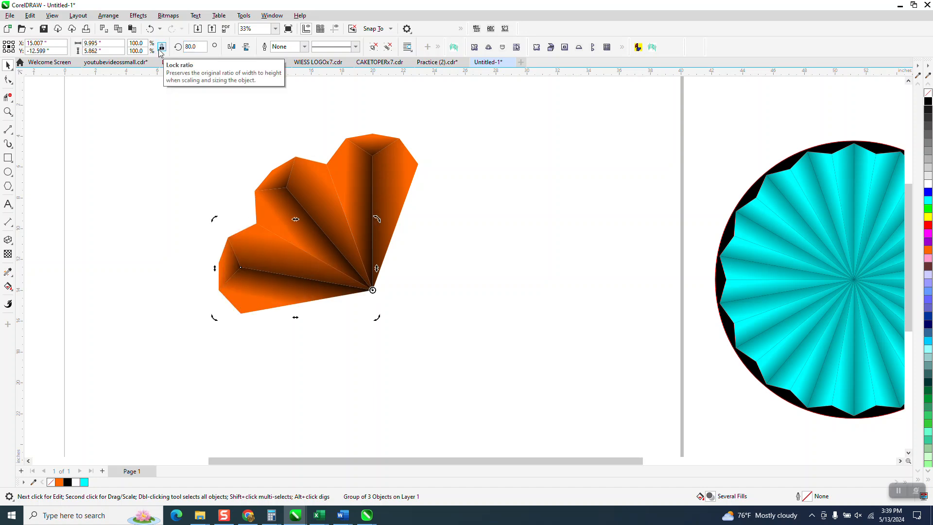
key("ctrl+r")
key("ctrl+r")
key("ctrl+r")
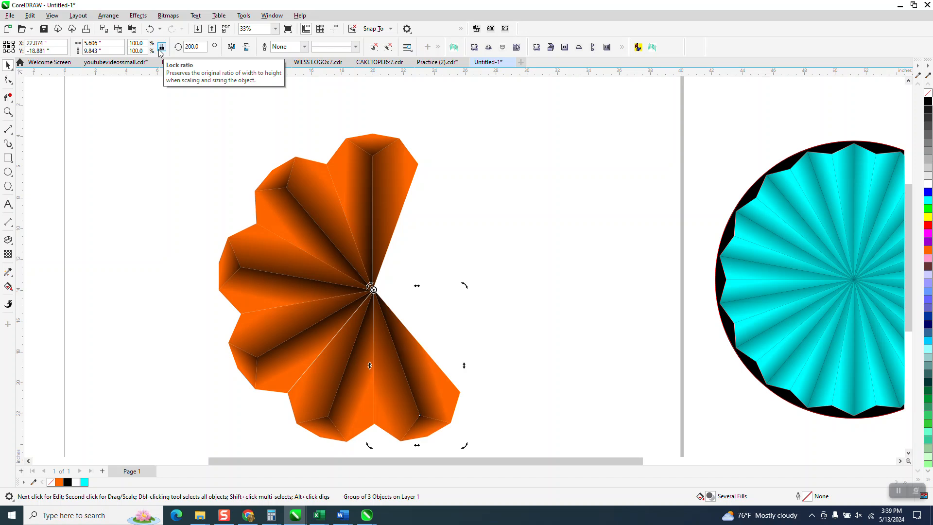
Delete the two newest wedges, which leave visible gaps at the lower end of the fan.
key("Delete")
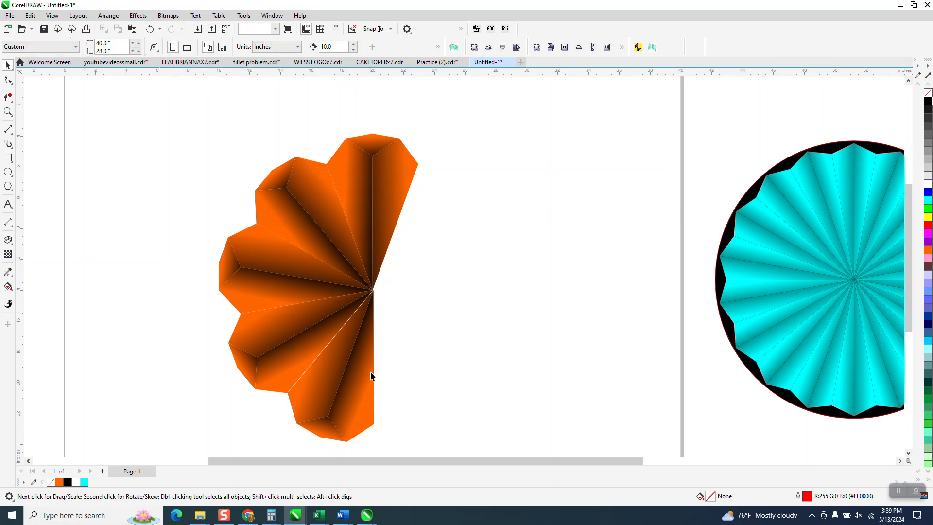
left_click(371, 376)
key("Delete")
Rotate a copy of the lowest remaining wedge to 160 degrees about the tip and repeat it until the circle closes.
left_click(310, 327)
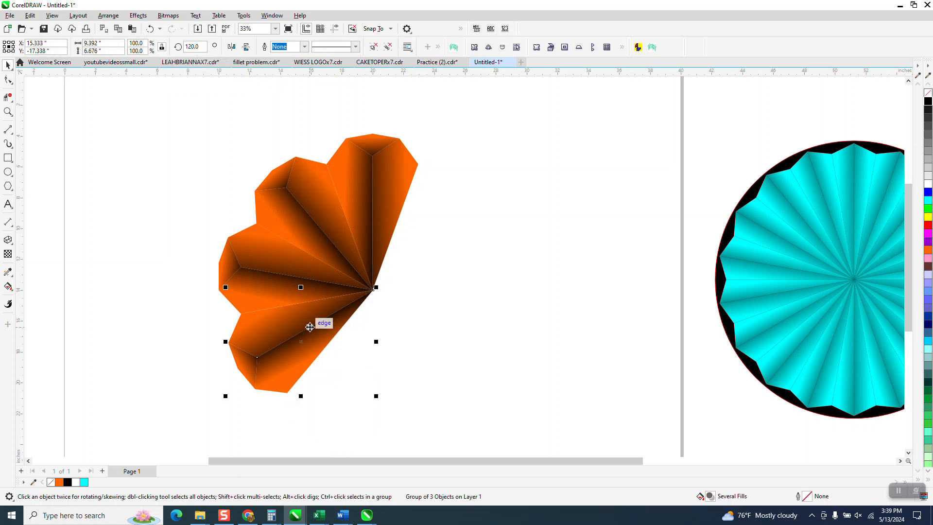
left_click(309, 325)
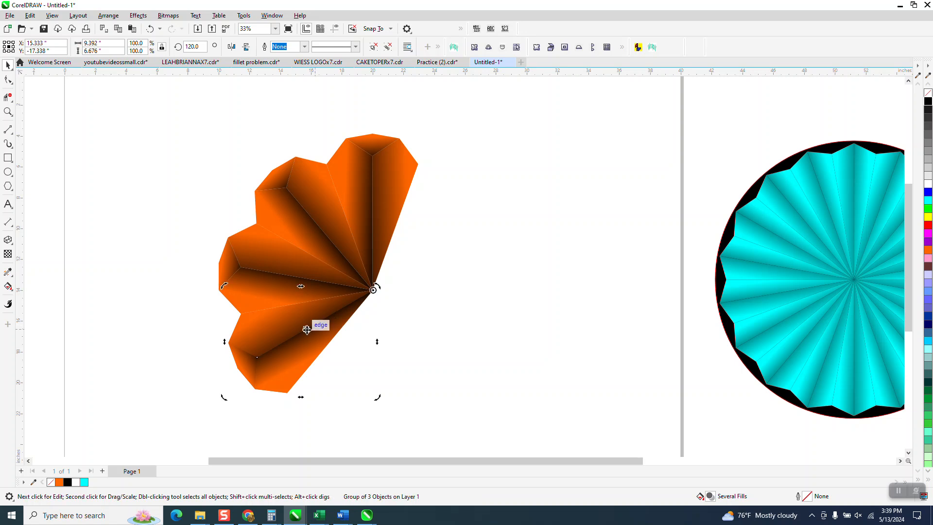
left_click(201, 49)
type("16")
key("Return")
key("ctrl+d")
key("ctrl+d")
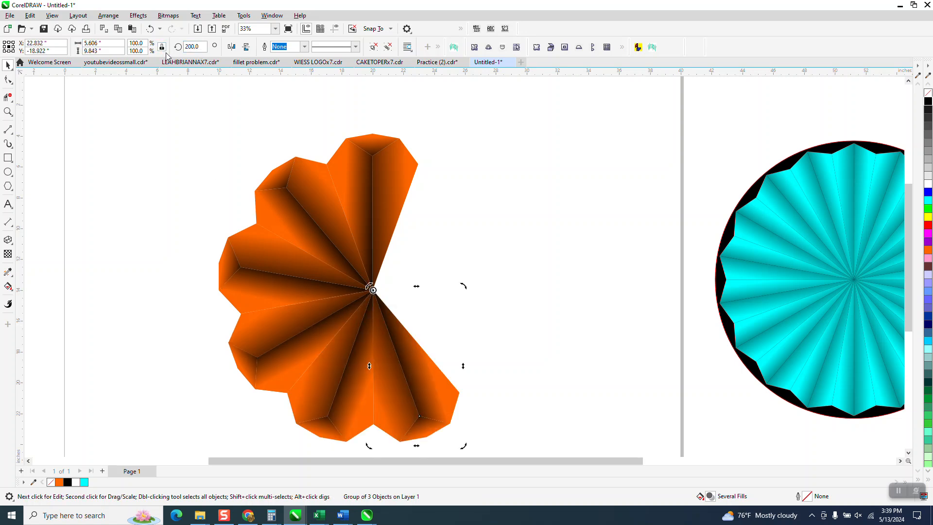
key("ctrl+d")
key("ctrl+d")
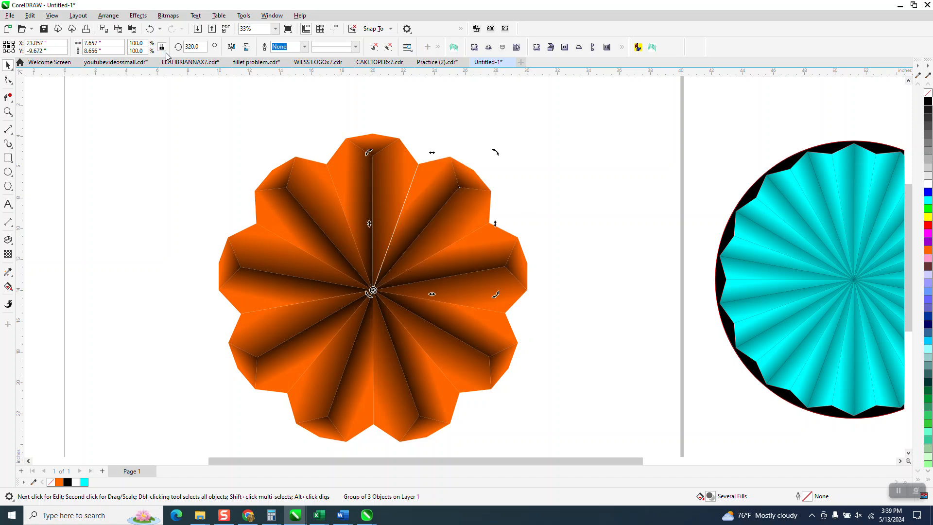
Delete the last wedge and replace it with a copy of its lower neighbour rotated to 320 degrees.
left_click(477, 205)
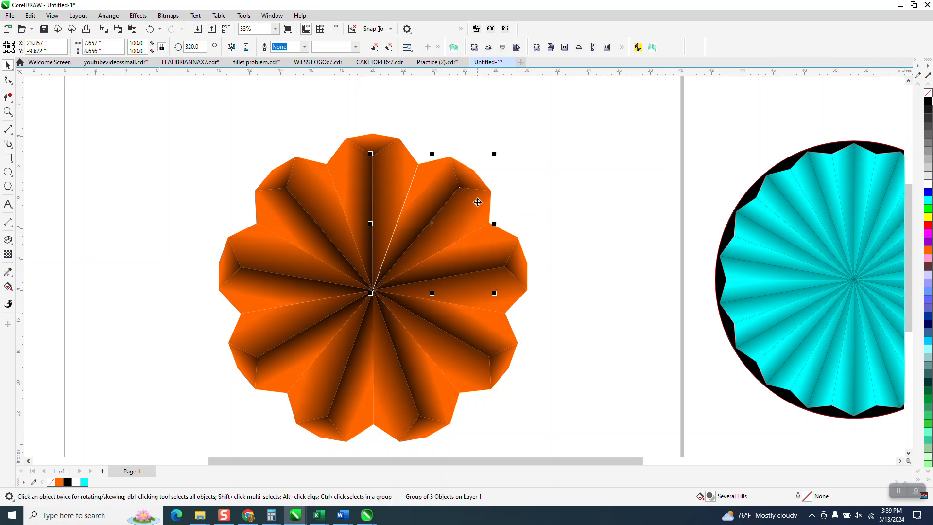
key("Delete")
left_click(409, 278)
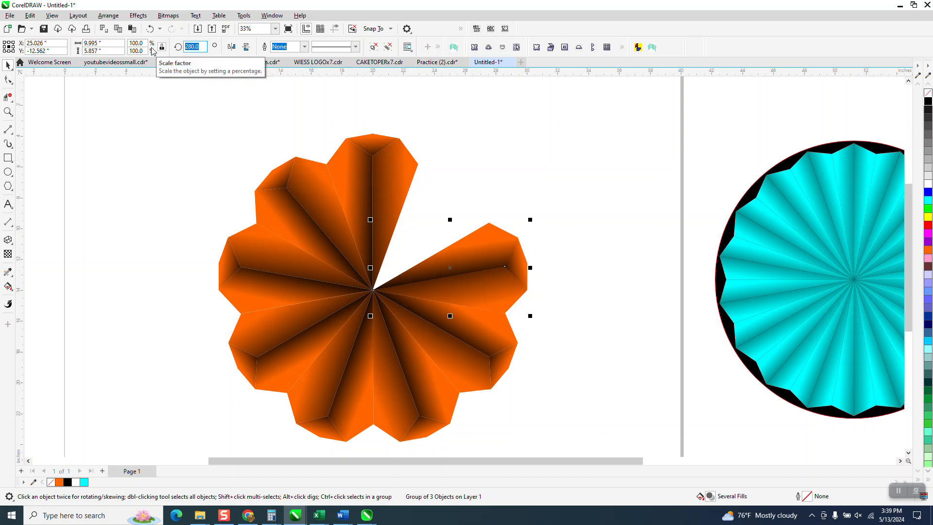
key("Return")
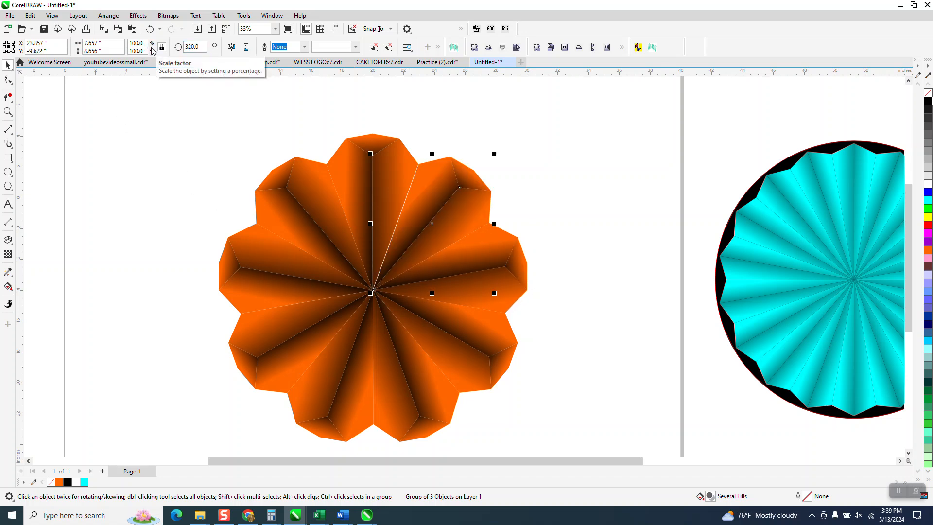
Delete every rotated wedge copy, keeping only the original upright wedge in its original position.
left_click(462, 217)
key("Delete")
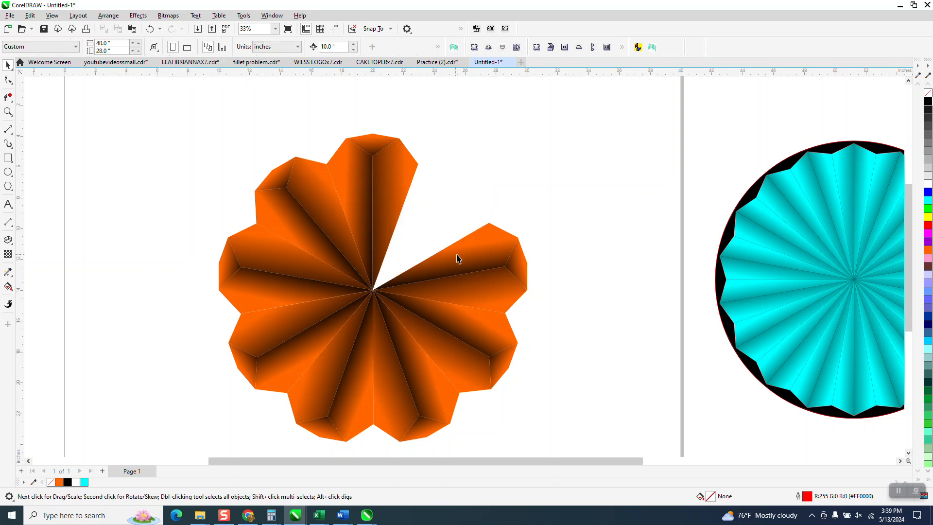
left_click(457, 258)
key("Delete")
left_click(448, 323)
key("Delete")
left_click(418, 371)
key("Delete")
left_click(344, 407)
key("Delete")
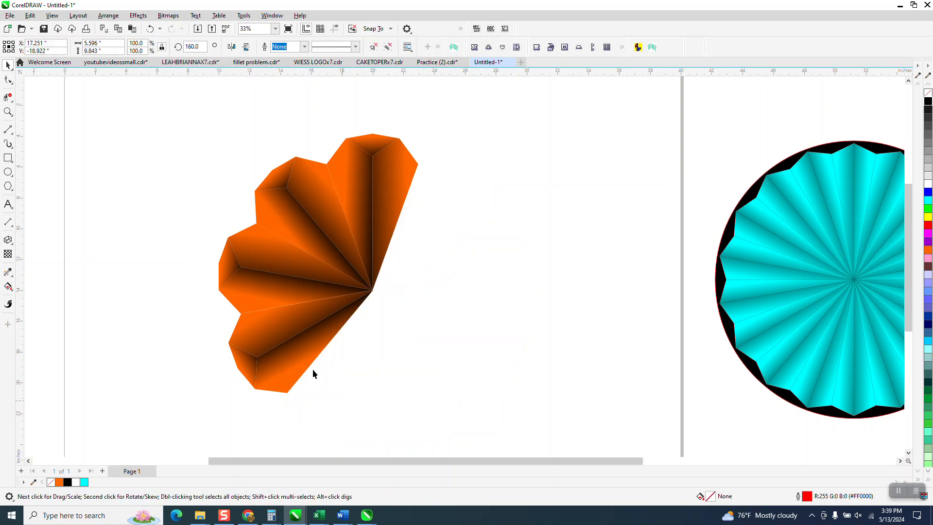
key("Delete")
left_click(277, 223)
key("Delete")
left_click(278, 215)
key("Delete")
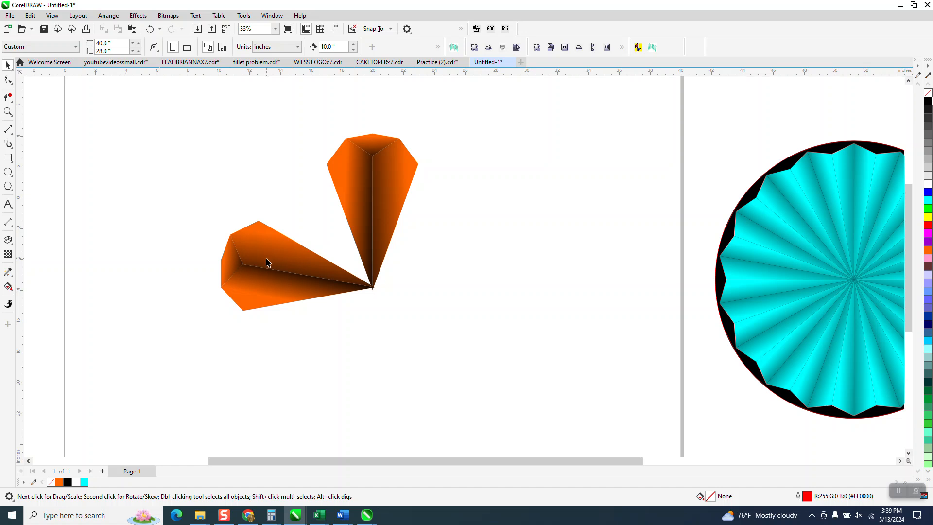
left_click(266, 262)
key("Delete")
left_click_drag(347, 183, 212, 194)
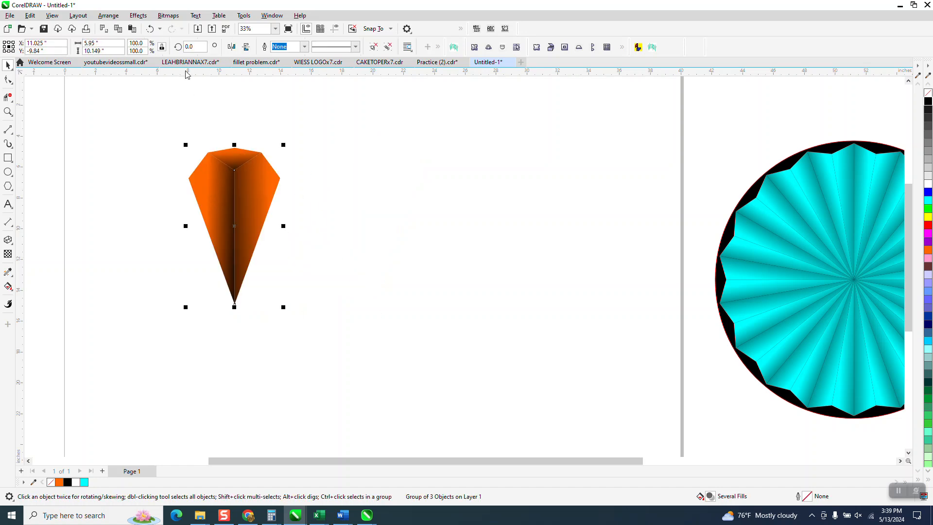
left_click(150, 28)
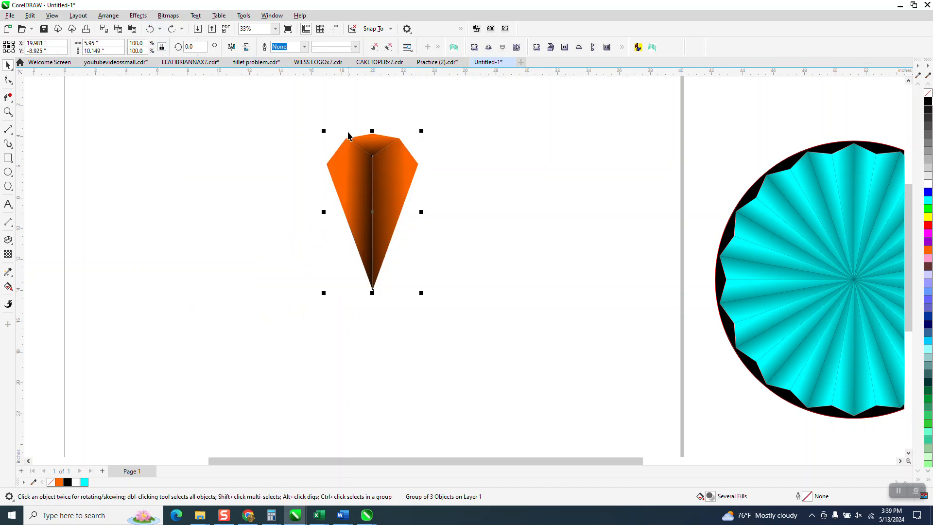
Duplicate the upright wedge in place and move the duplicate's rotation centre to its bottom tip.
key("KP_Add")
left_click(369, 214)
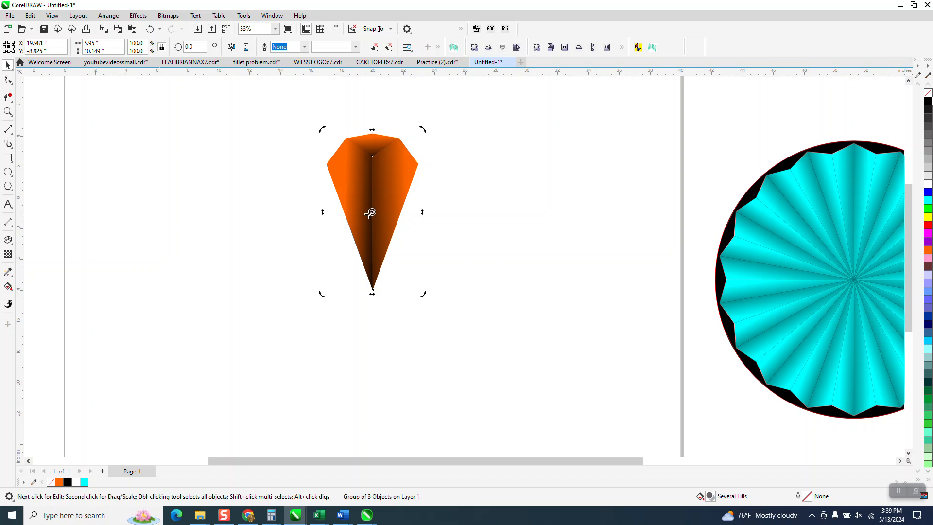
left_click_drag(372, 293, 373, 291)
left_click(373, 258)
left_click(376, 247)
Rotate the duplicate wedge by 40 degrees and repeat the rotated copy until nine wedges form a full circle.
type("40")
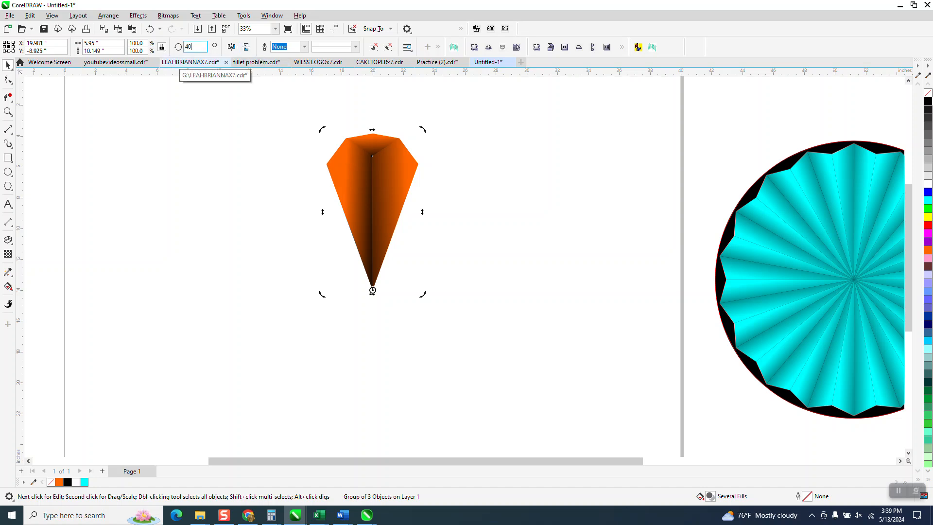
key("Return")
key("ctrl+r")
key("ctrl+r")
key("ctrl+r")
key("ctrl+r")
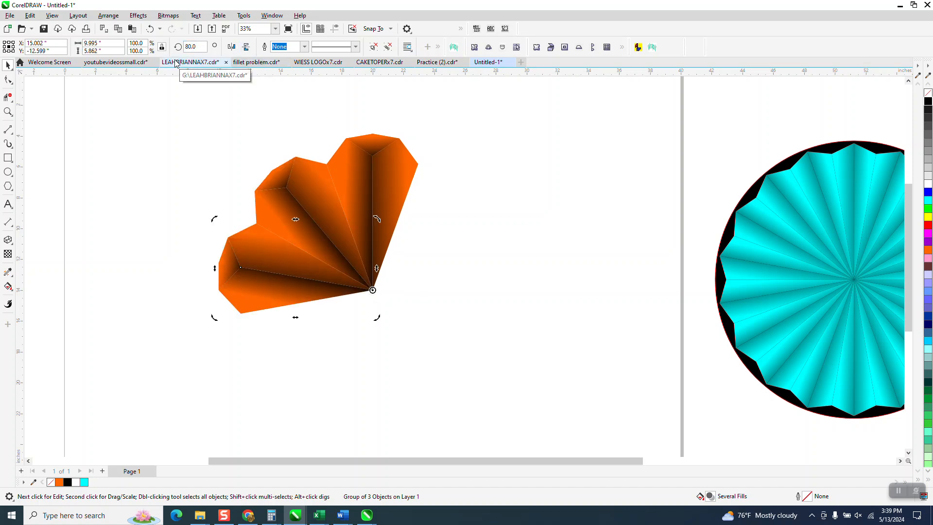
key("ctrl+r")
key("ctrl+r")
key("ctrl+r")
key("ctrl+r")
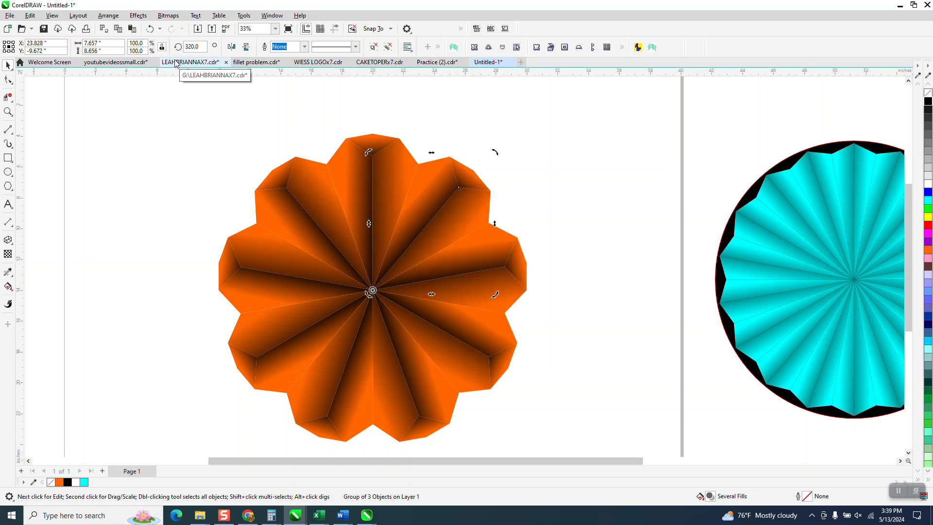
Select all nine wedges of the rosette and try a black outline on them.
left_click(207, 139)
scroll(548, 259, "down", 1)
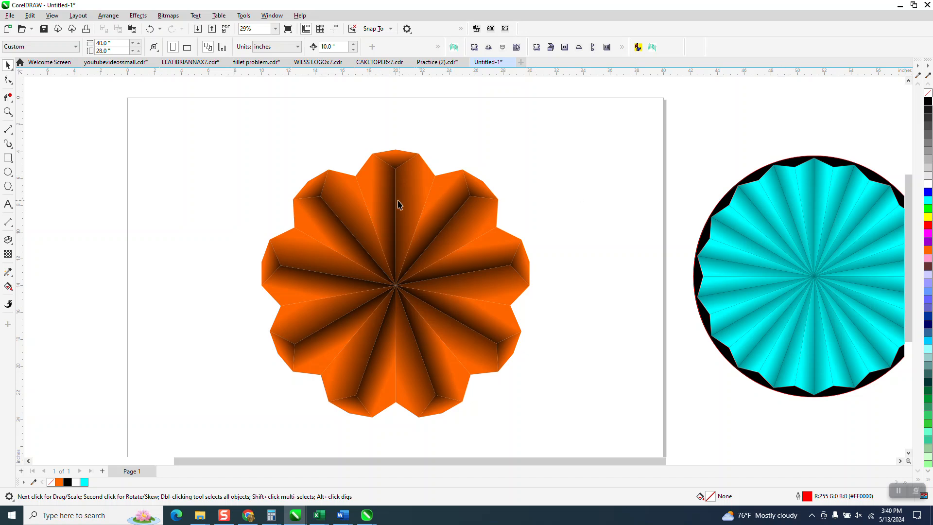
scroll(399, 204, "down", 2)
left_click_drag(279, 134, 504, 352)
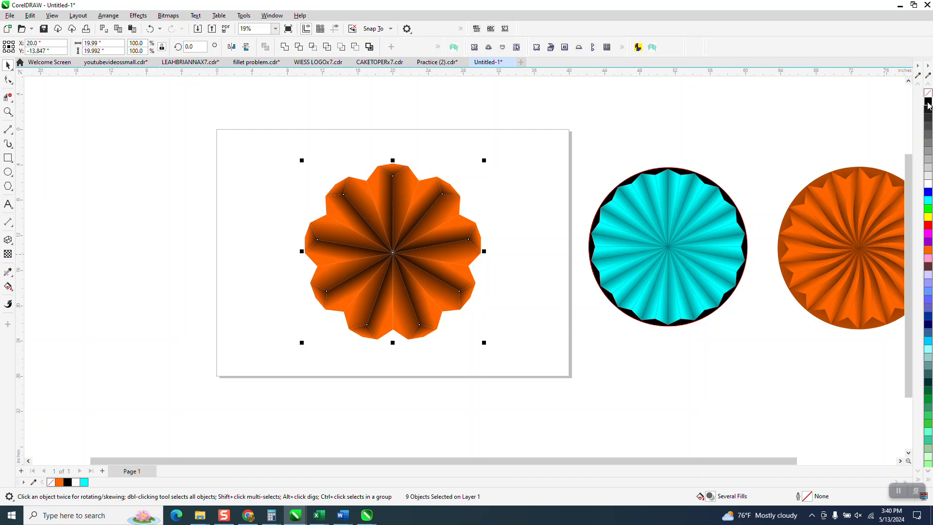
right_click(928, 102)
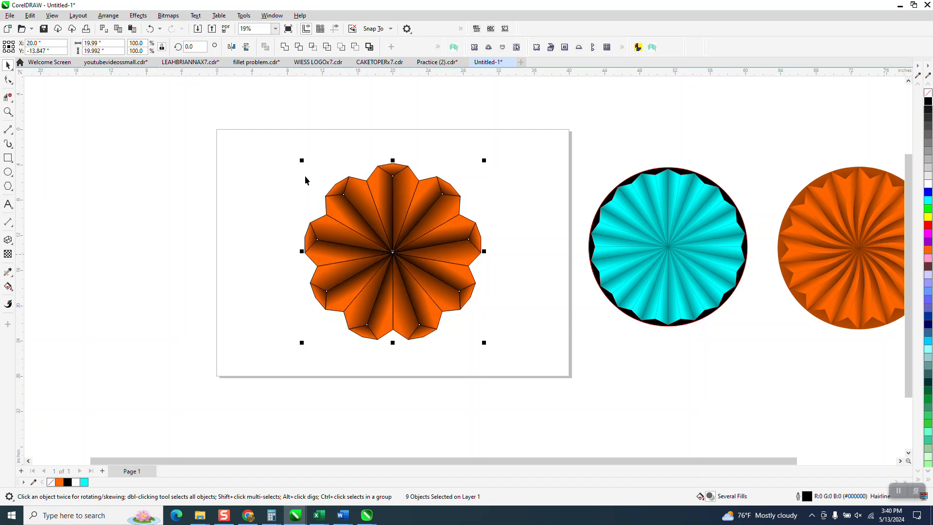
Try an orange and a white outline on the nine wedges, and remove the outline again.
left_click(8, 112)
left_click_drag(235, 145, 562, 359)
left_click(8, 65)
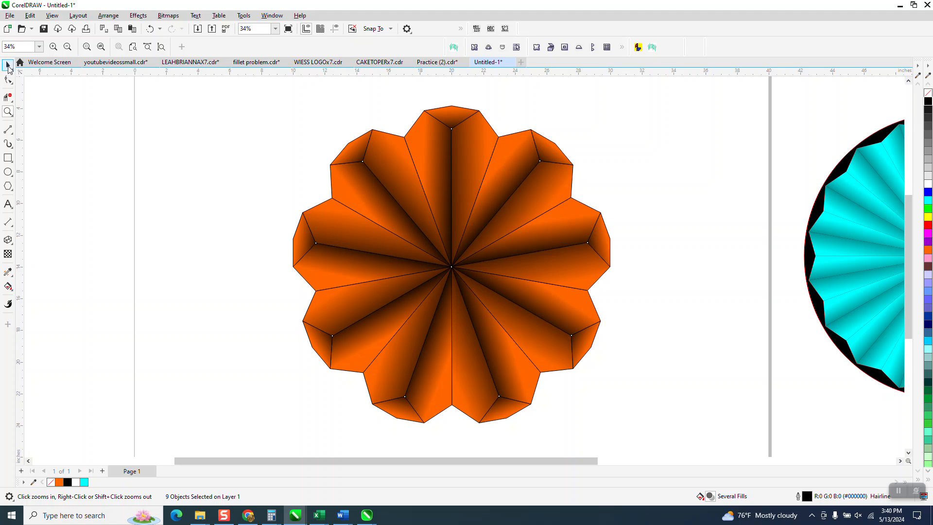
key("space")
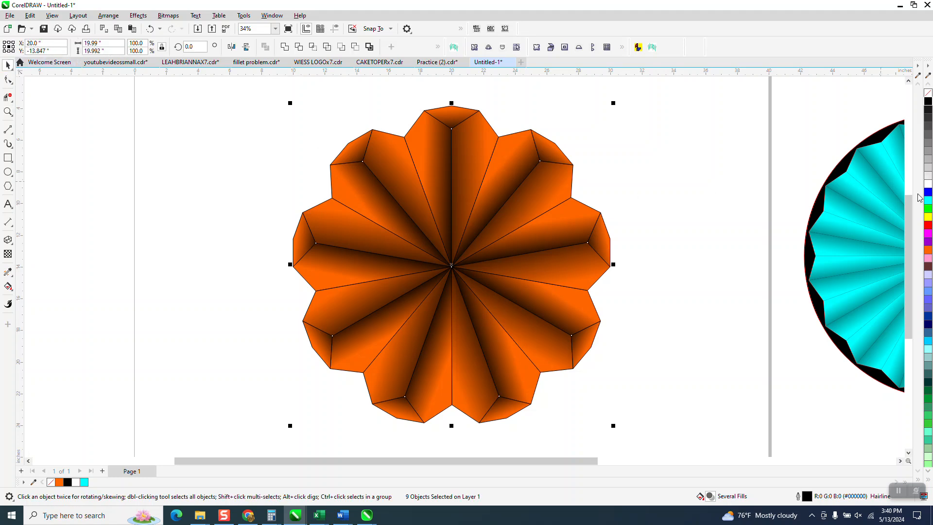
right_click(928, 250)
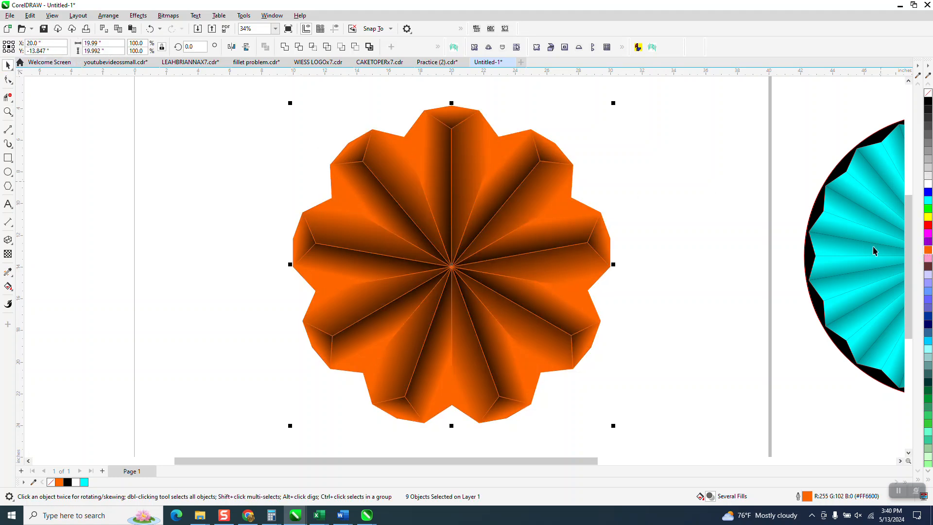
right_click(928, 185)
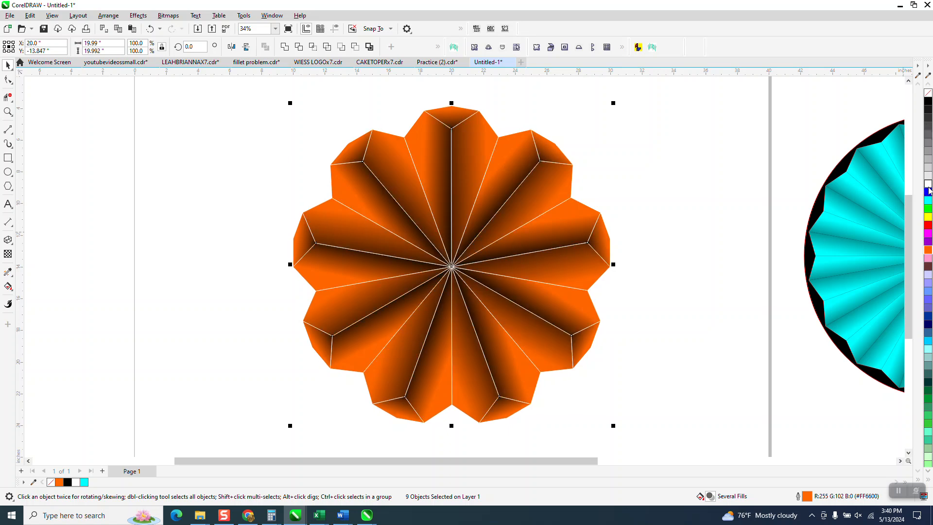
right_click(928, 93)
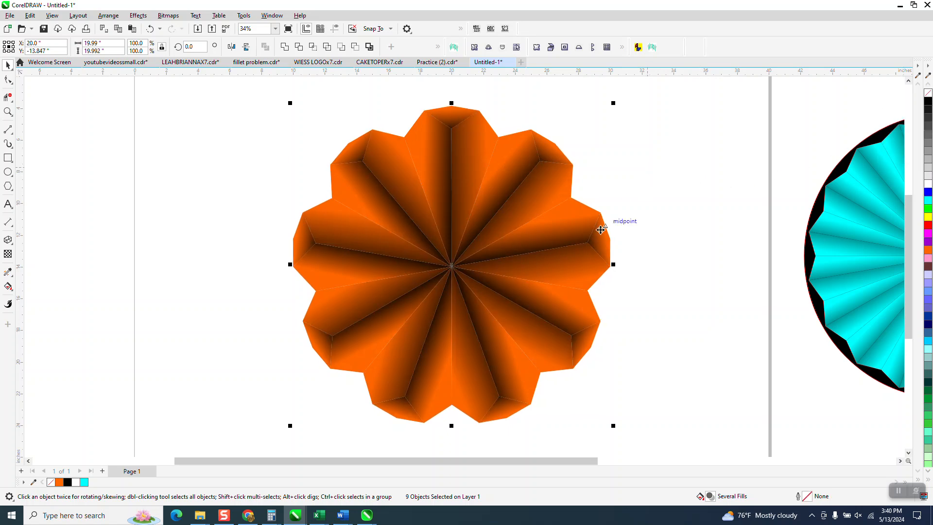
Group the nine wedges into one rosette and centre the group on the page.
scroll(377, 127, "down", 2)
scroll(434, 169, "down", 1)
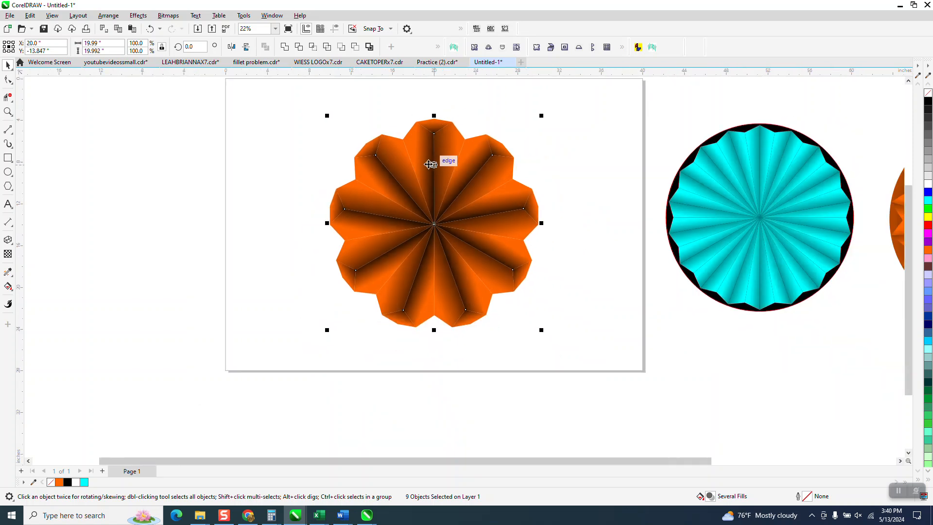
left_click_drag(309, 105, 624, 397)
key("ctrl+g")
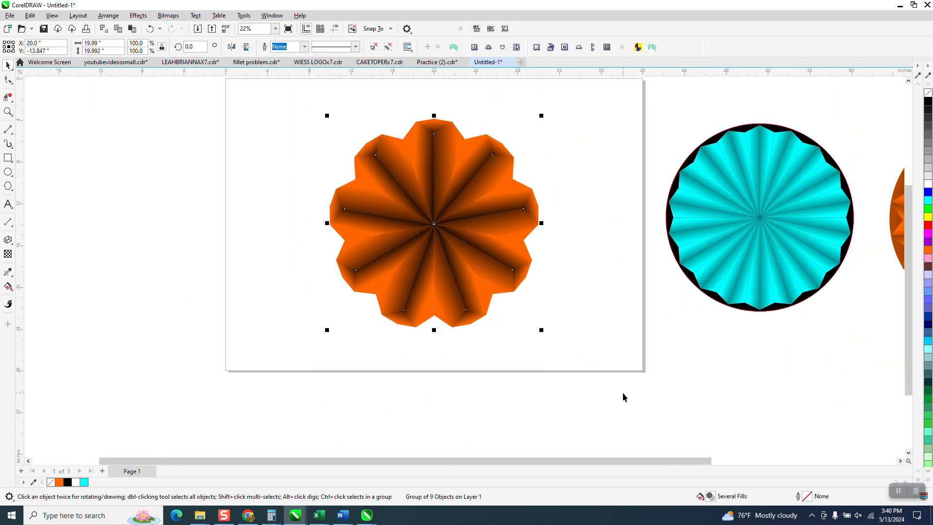
key("p")
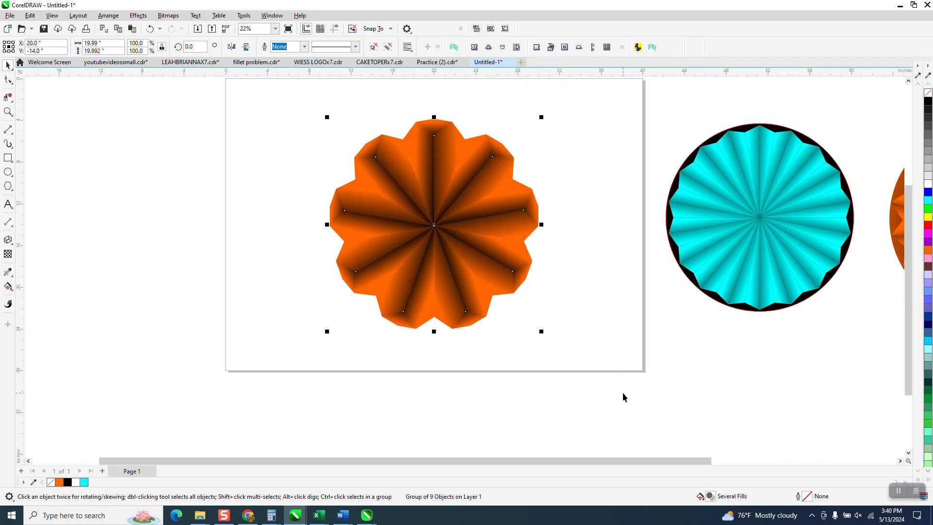
Move the extra copy of the rosette group aside, delete it, and select the remaining rosette.
left_click_drag(476, 235, 593, 335)
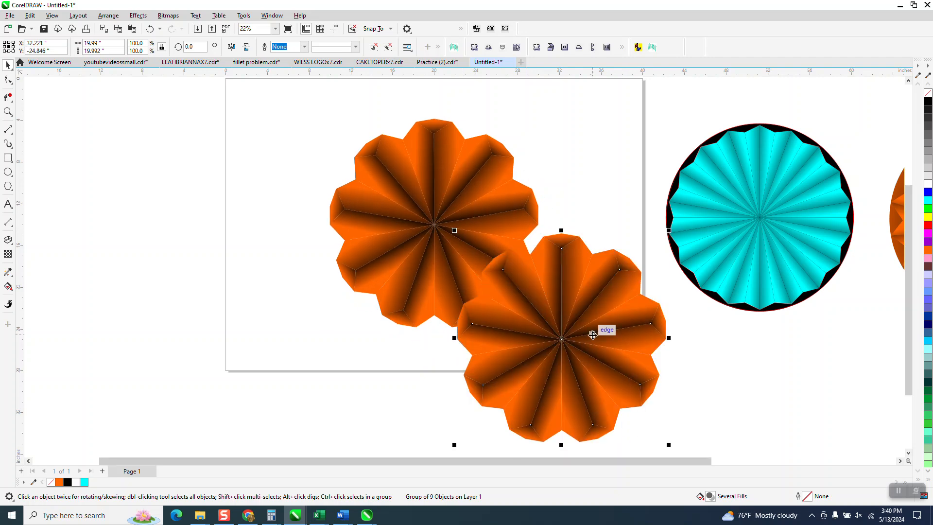
key("Delete")
left_click(466, 264)
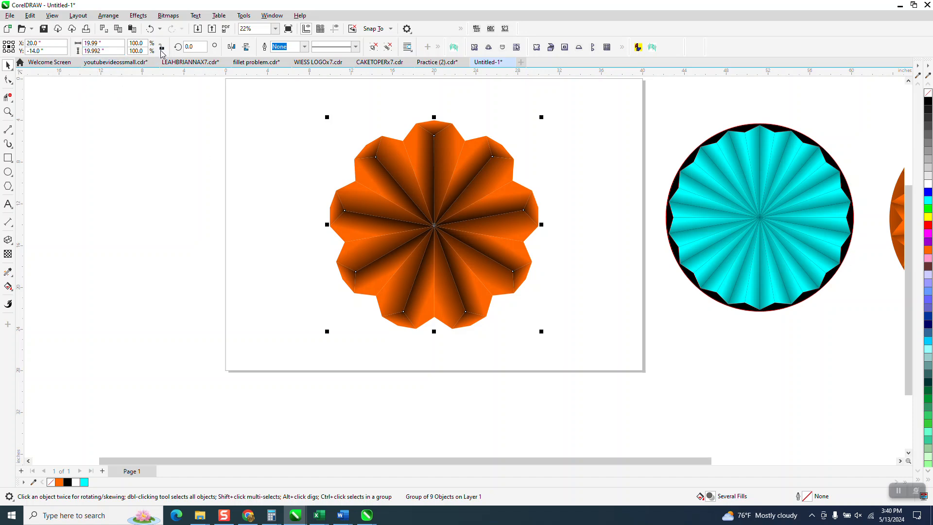
Set the rosette group's height to 19.99 inches.
left_click(97, 51)
type("19.99")
key("Return")
Draw a circle about 19.4 inches across beside the rosette, try a width of 20 inches alone, and undo that resize.
left_click(8, 172)
left_click_drag(272, 132, 116, 335)
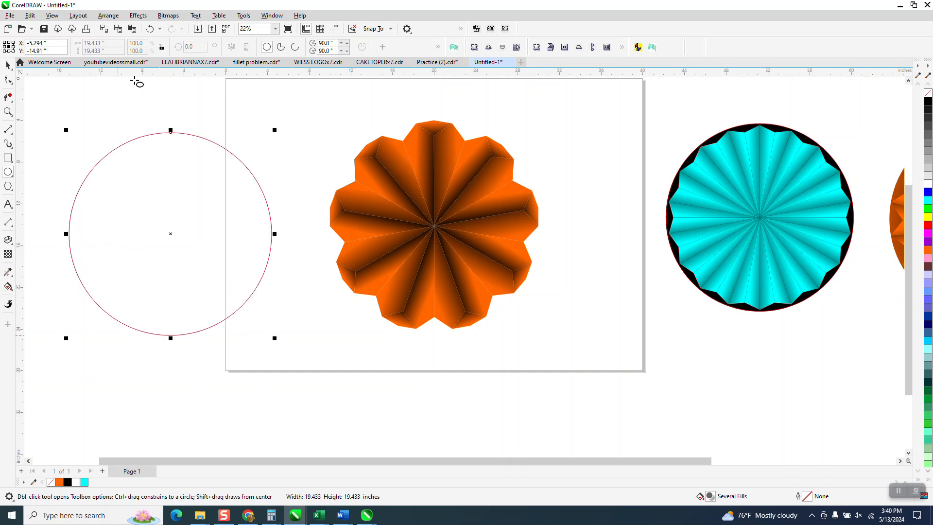
left_click_drag(113, 42, 97, 47)
type("20")
key("Return")
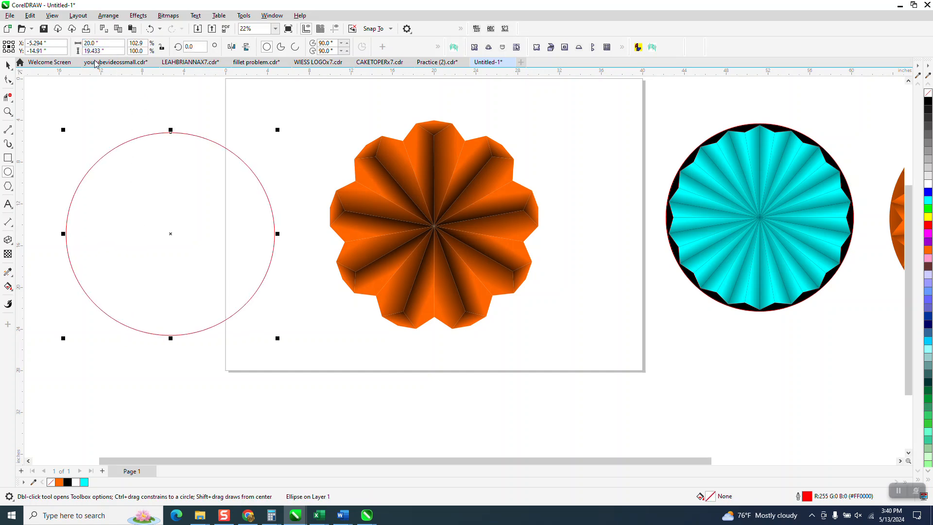
left_click(150, 28)
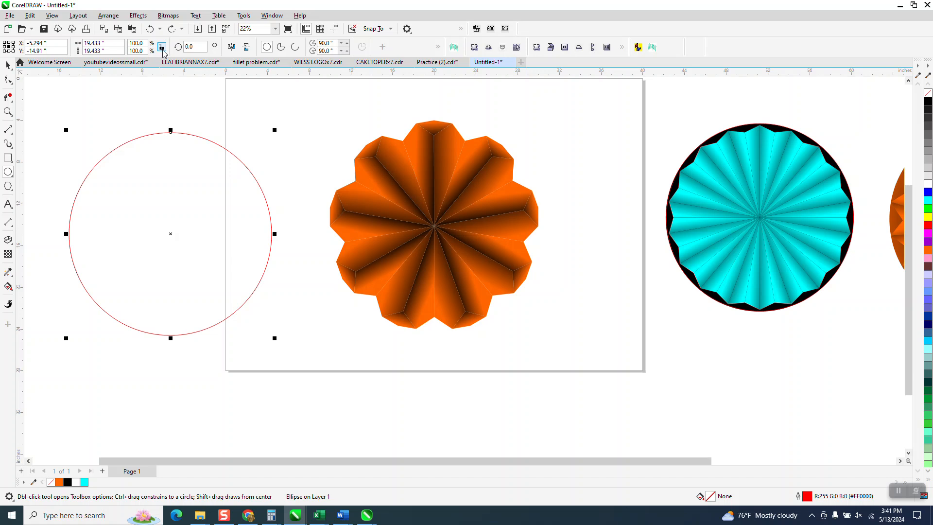
Scale the circle proportionally to 20 inches and centre it on the page over the rosette.
left_click_drag(108, 43, 7, 39)
type("20")
key("Return")
key("p")
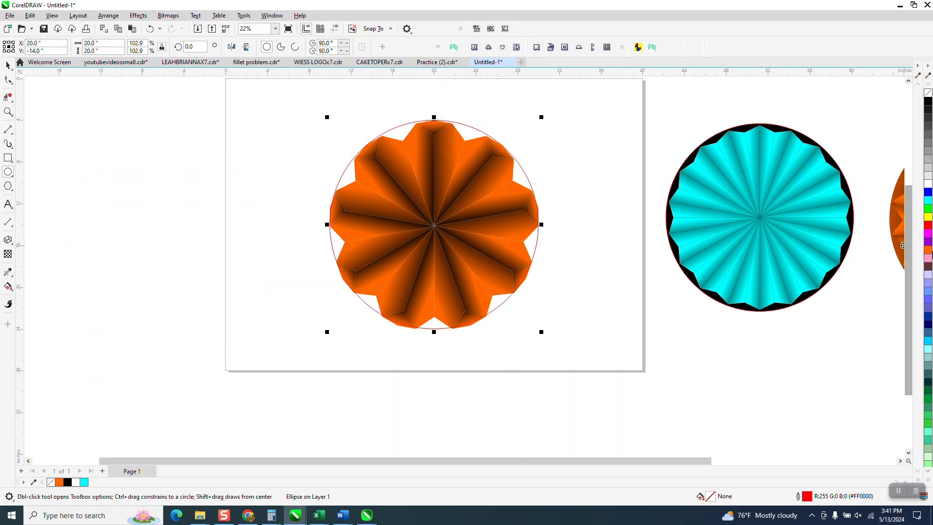
Fill the 20-inch circle with orange and send it to the back of the page.
left_click(929, 252)
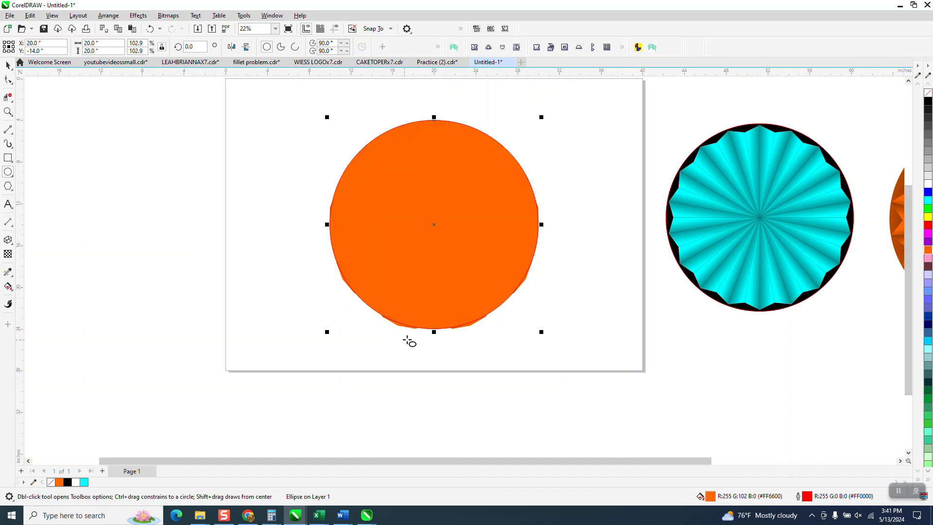
left_click(109, 15)
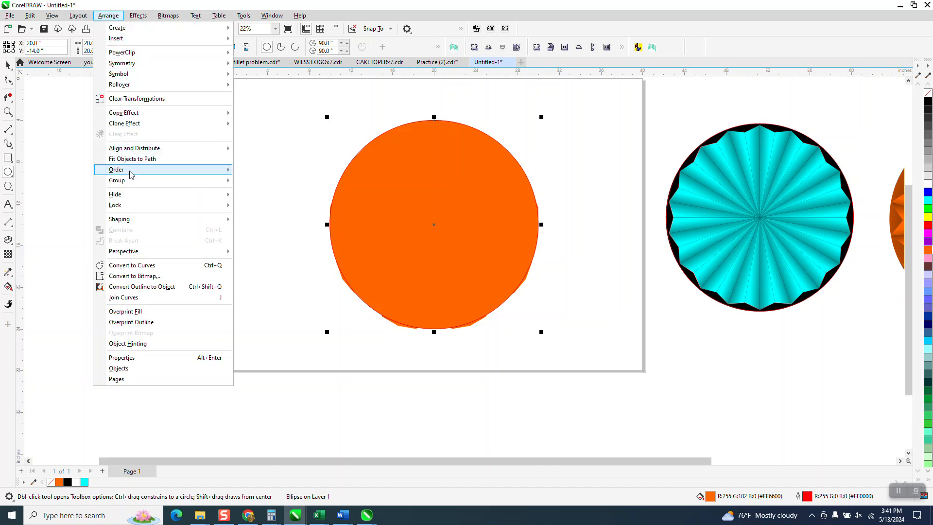
mouse_move(130, 174)
left_click(245, 181)
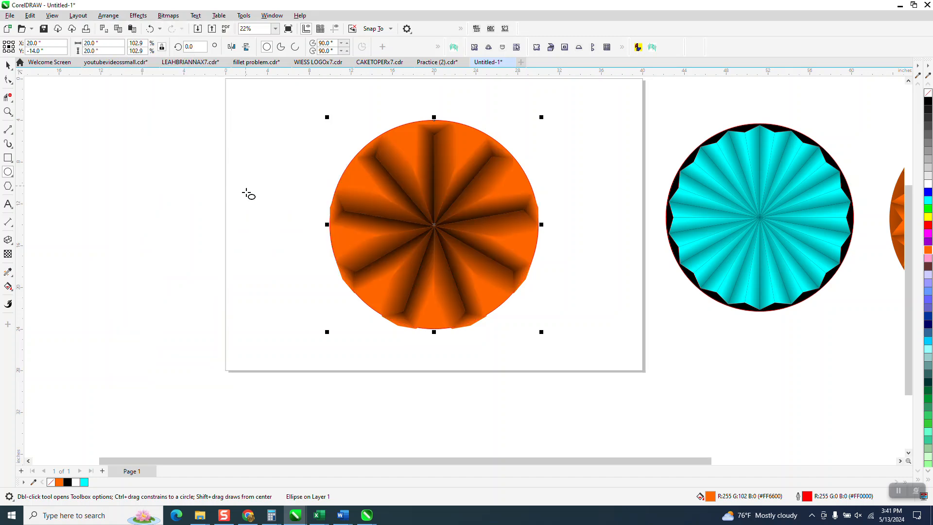
Discard the stray ellipse and move the rosette group off the orange circle.
left_click_drag(469, 266, 359, 379)
key("Delete")
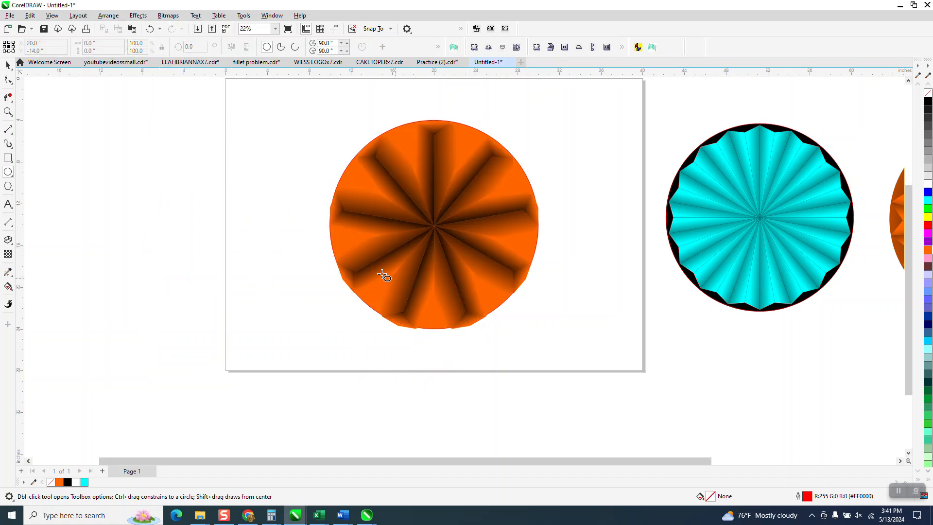
left_click(8, 64)
left_click_drag(397, 209, 243, 220)
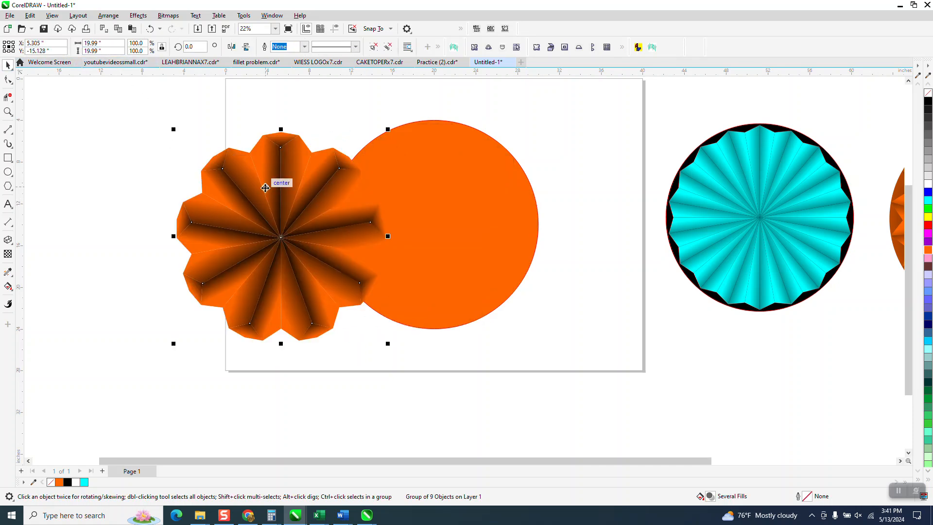
Undo the rosette move, the orange circle and the rosette's height change, and reselect the rosette.
left_click(150, 29)
left_click(150, 29)
left_click(150, 29)
left_click(151, 29)
left_click(150, 29)
left_click(150, 29)
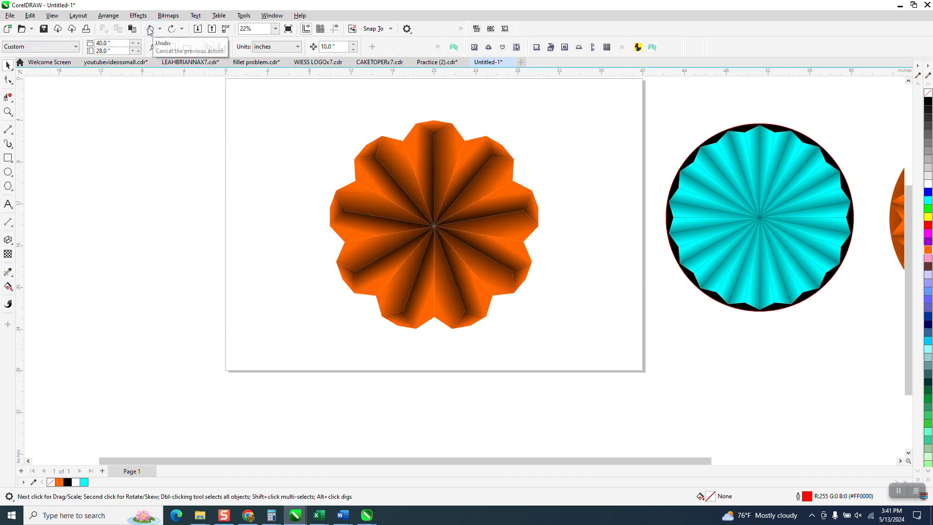
left_click(150, 29)
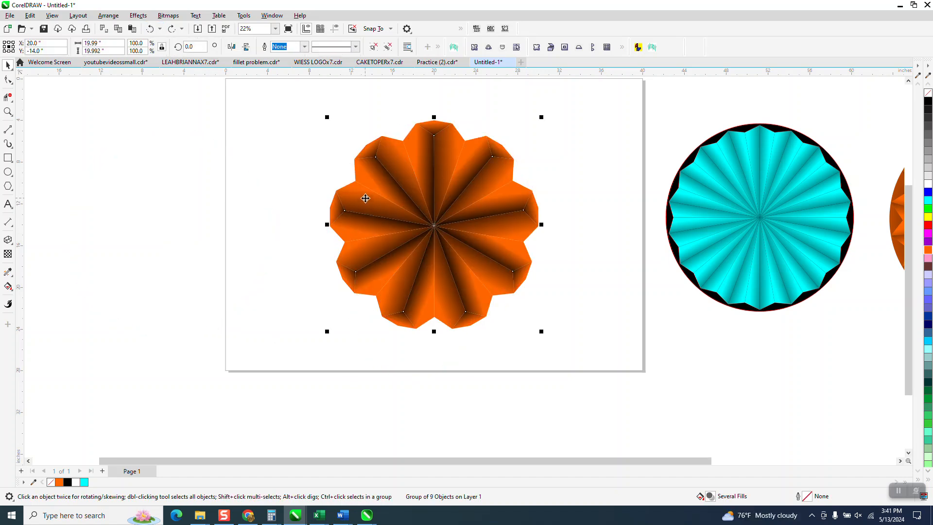
left_click(171, 139)
left_click(375, 156)
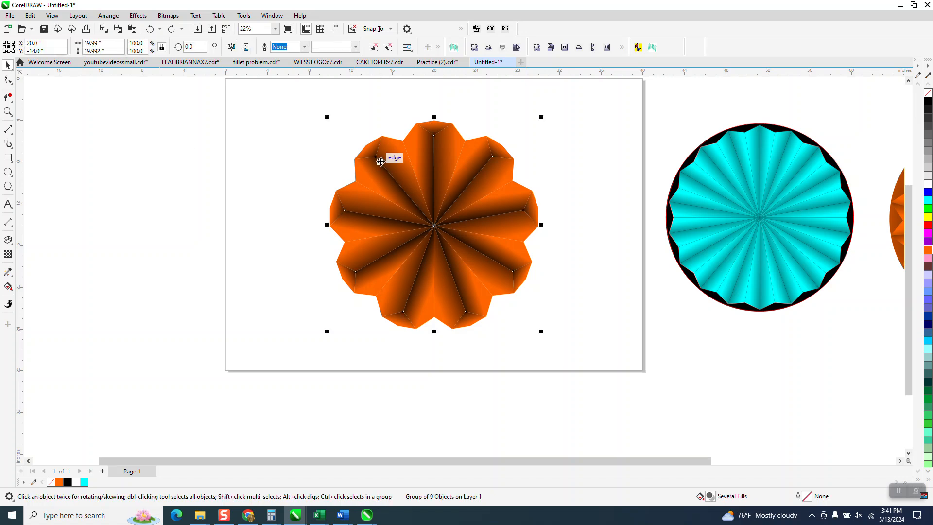
Draw a new circle beside the rosette, scale it proportionally to 20 inches and centre it on the page.
left_click(8, 172)
left_click_drag(288, 169, 140, 360)
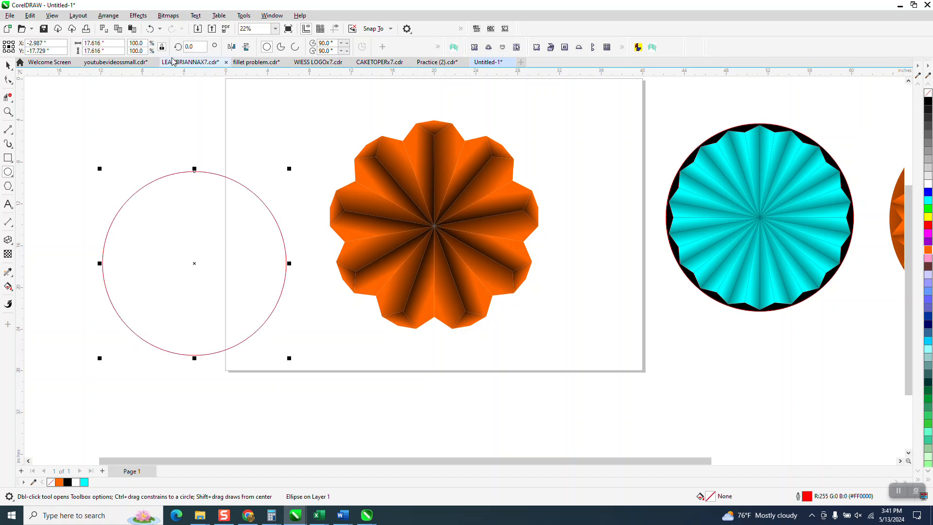
double_click(110, 43)
type("20")
key("Return")
key("p")
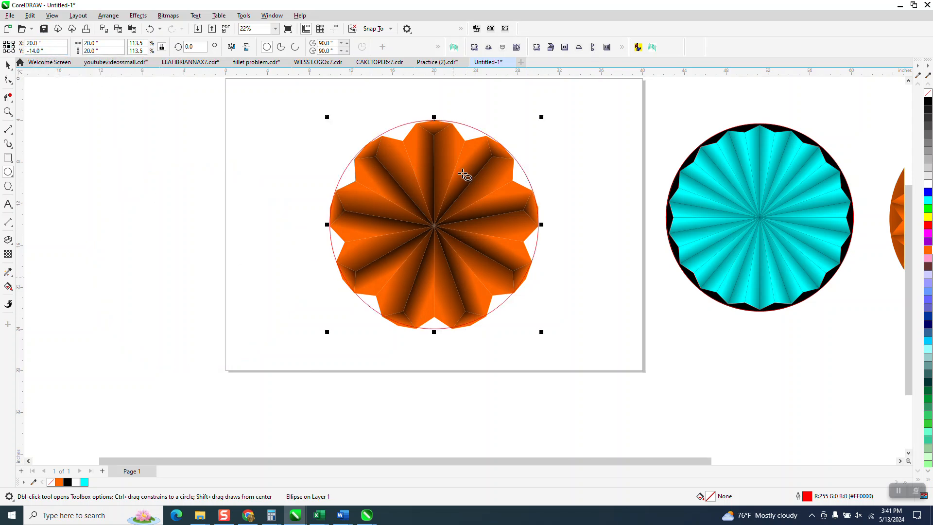
Enlarge the circle around its centre to about 21.5 inches so it clears the rosette's outer points.
left_click(8, 112)
left_click_drag(328, 111, 558, 309)
scroll(478, 247, "down", 1)
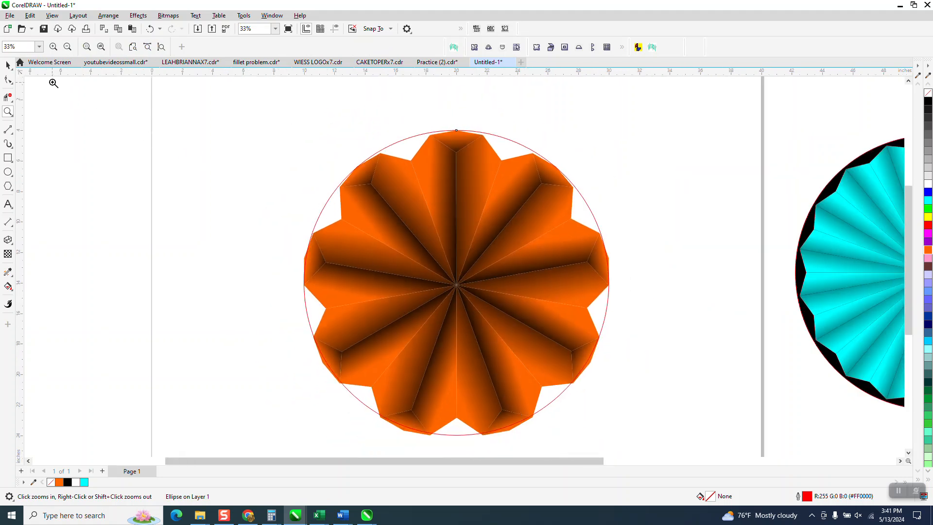
left_click(7, 64)
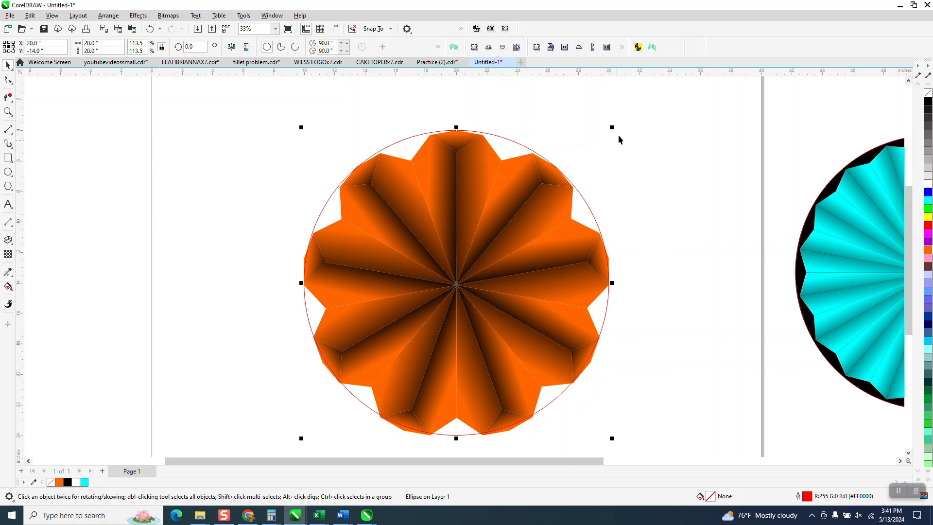
left_click_drag(613, 129, 633, 118)
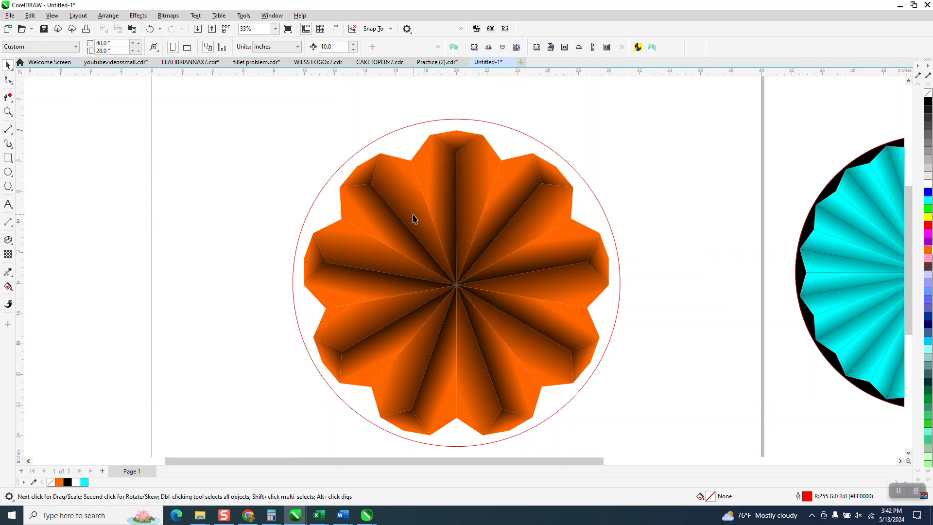
Move the unfilled circle off the rosette and centre it on the page again.
left_click_drag(440, 223, 521, 239)
left_click(362, 211)
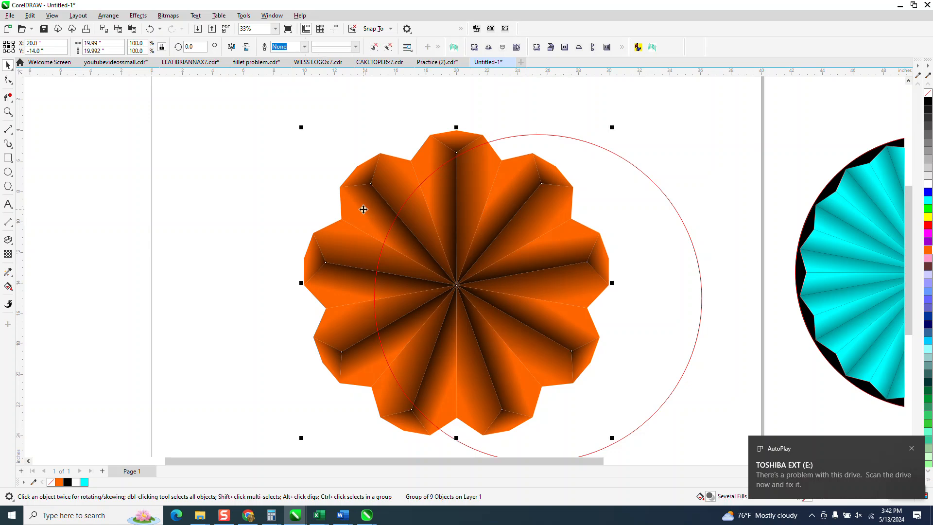
left_click(590, 196)
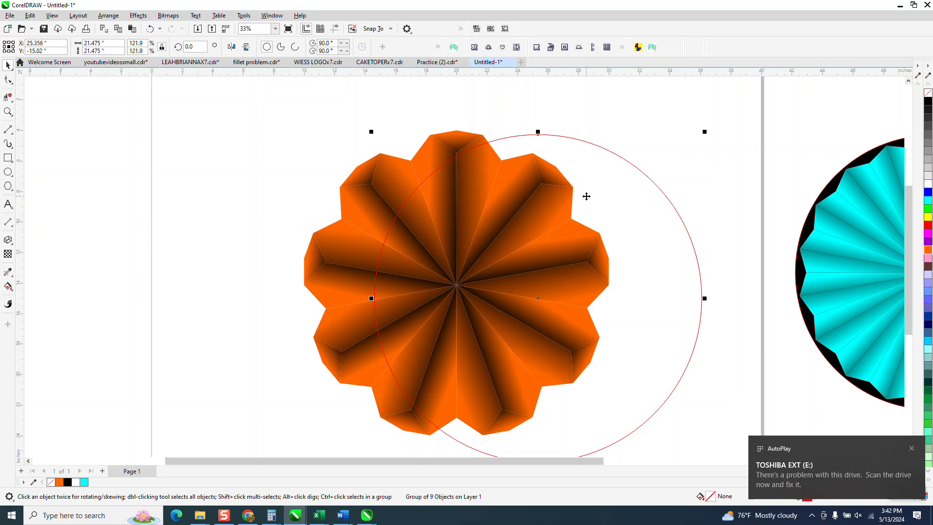
key("p")
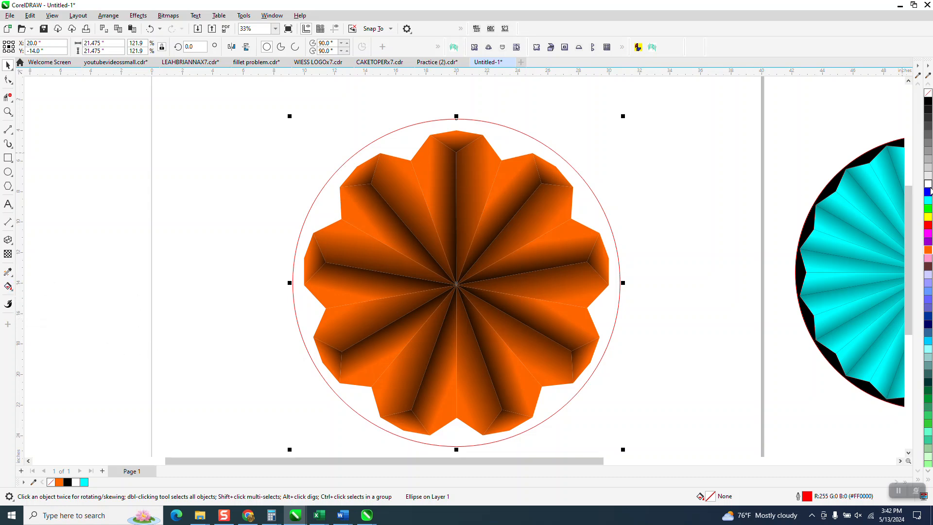
Fill the enlarged circle with orange and send it to the back of the page behind the rosette.
left_click(928, 251)
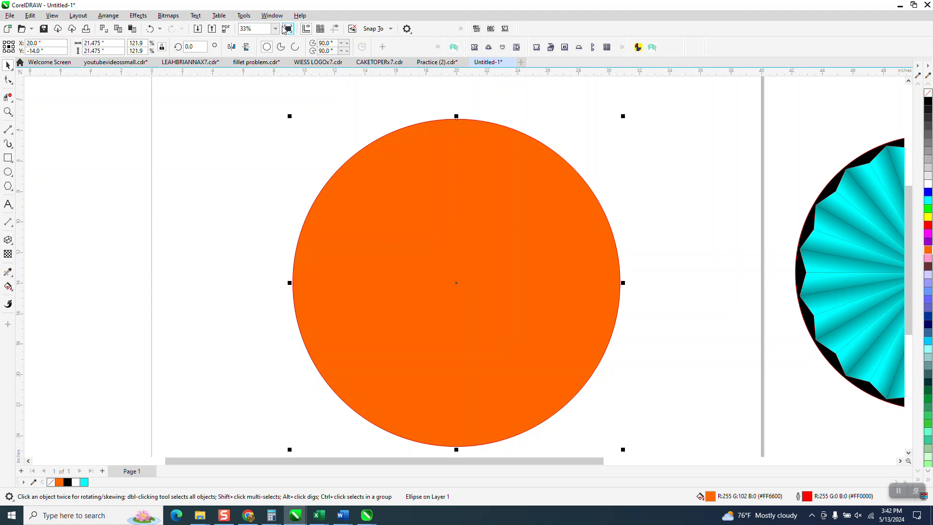
left_click(109, 16)
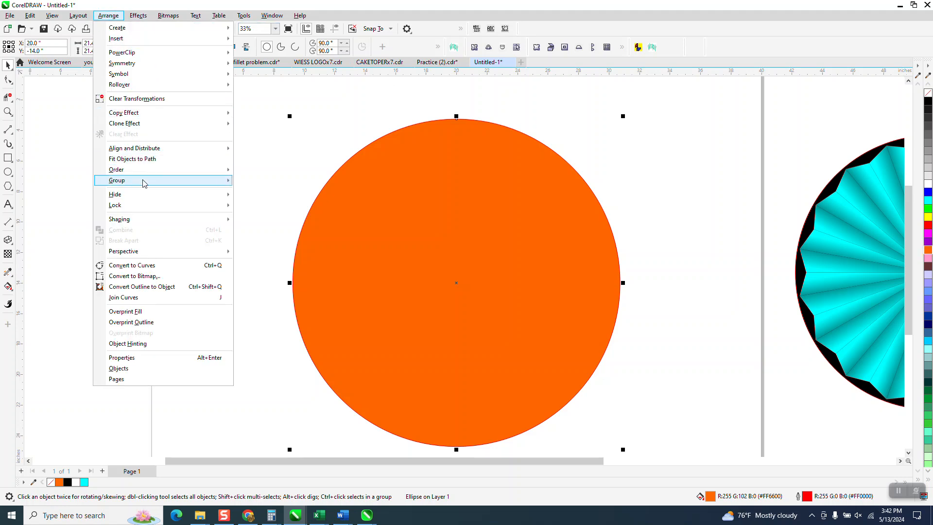
mouse_move(140, 171)
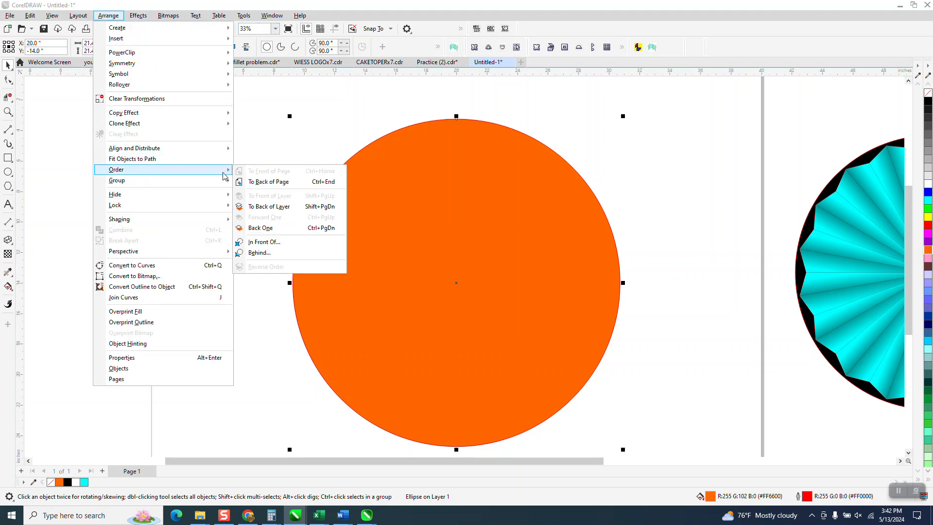
left_click(249, 183)
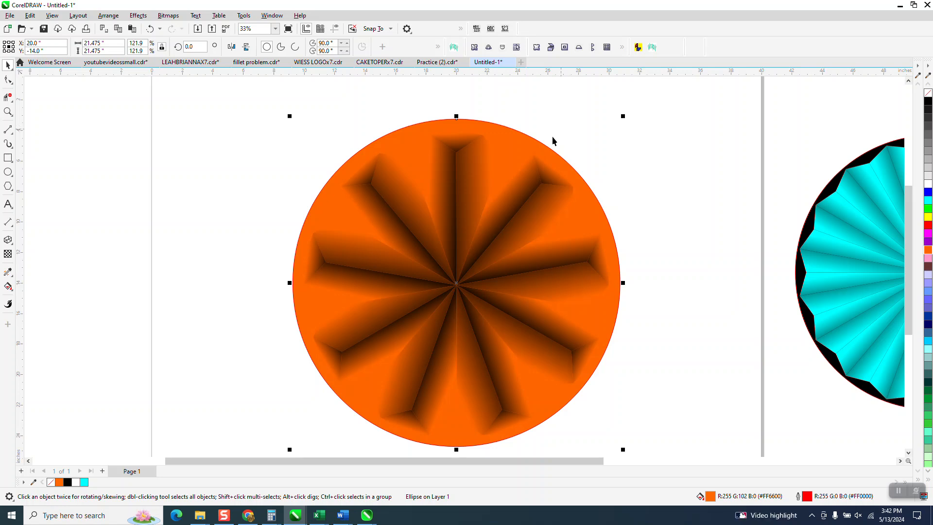
Try moving the orange backing circle away from the rosette and undo the move.
left_click(529, 147)
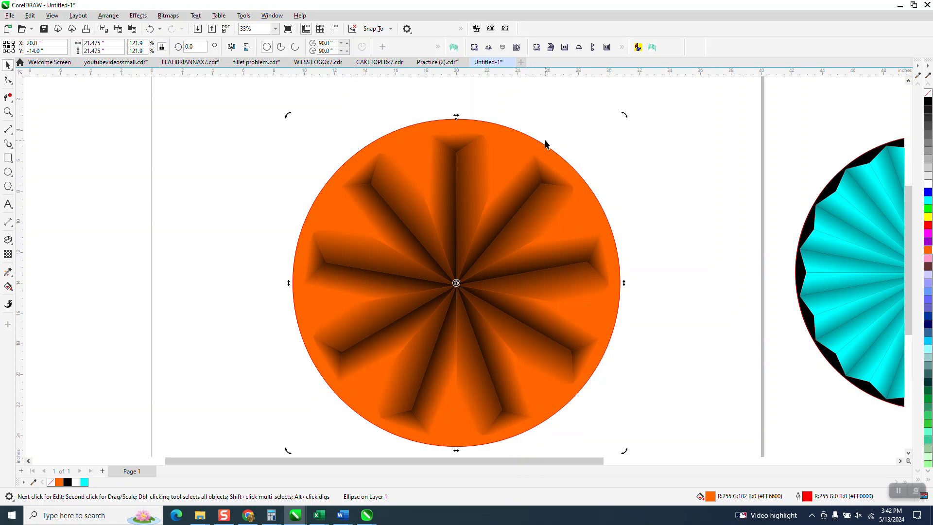
left_click_drag(538, 152, 730, 157)
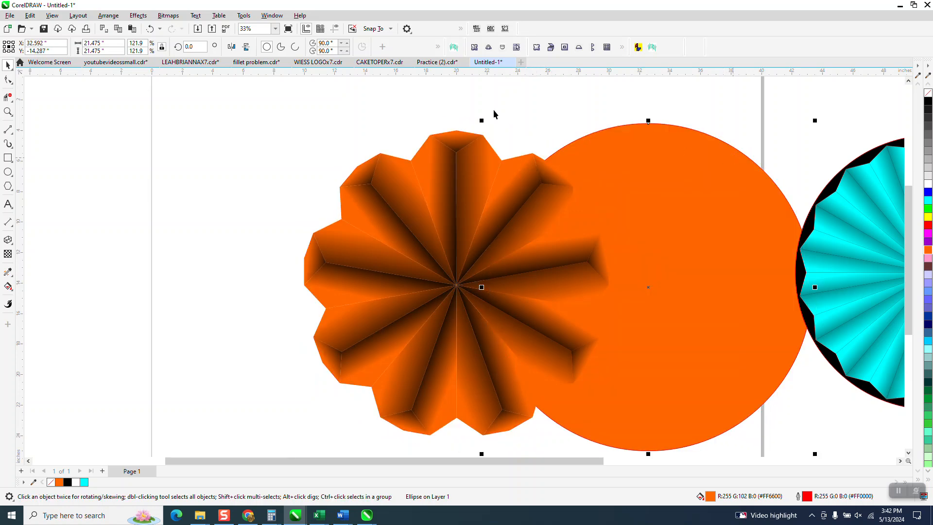
left_click(150, 29)
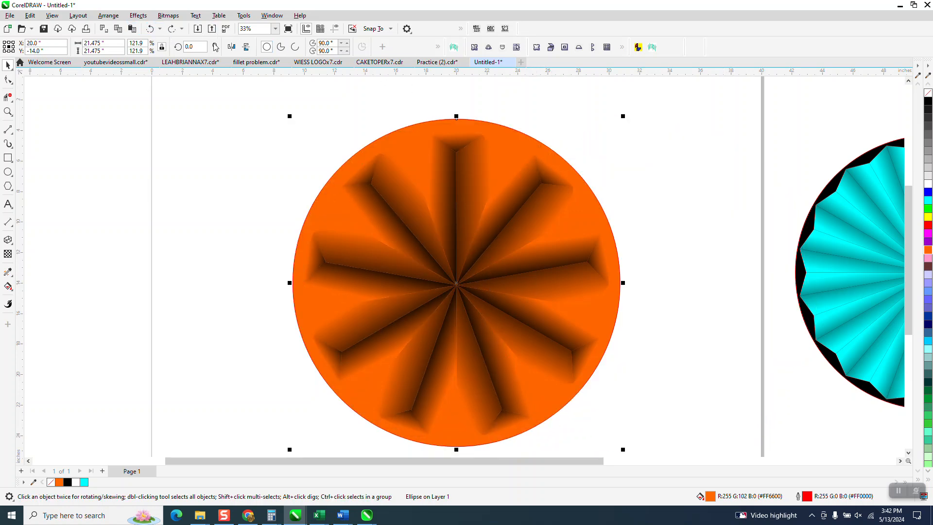
Select the rosette with its orange backing circle, duplicate both, and shift the copies 30 inches to the left.
left_click_drag(203, 108, 675, 454)
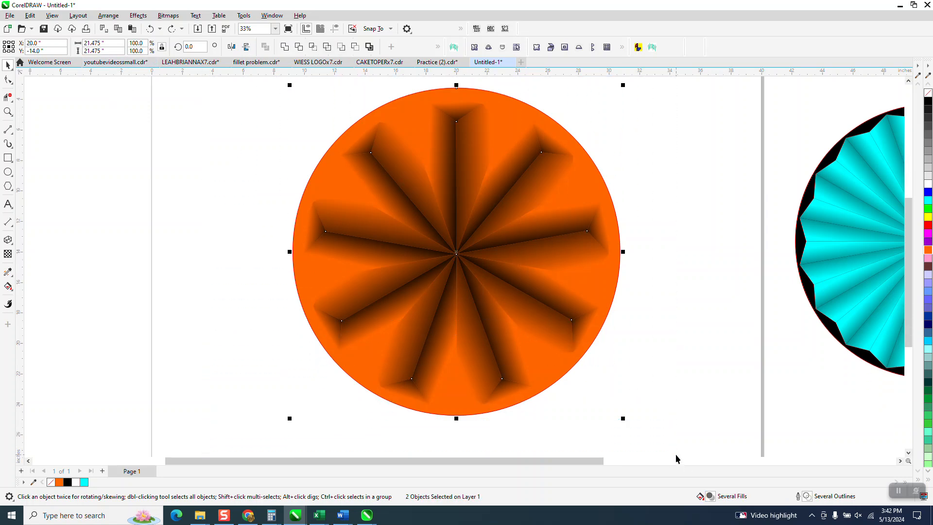
key("KP_Add")
key("Left")
key("Left")
key("Left")
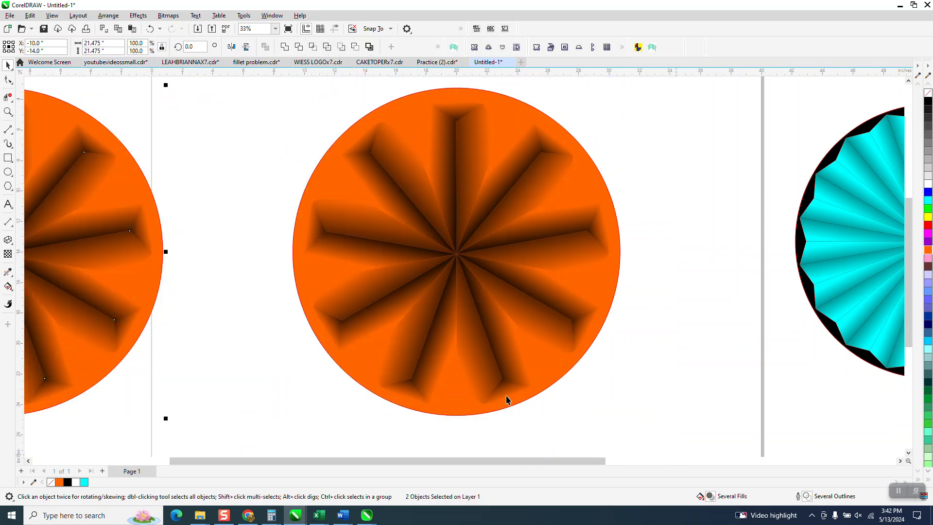
Apply a linear orange-to-white fountain fill to the central rosette's backing circle, running from its centre past the right edge.
left_click_drag(299, 277, 255, 294)
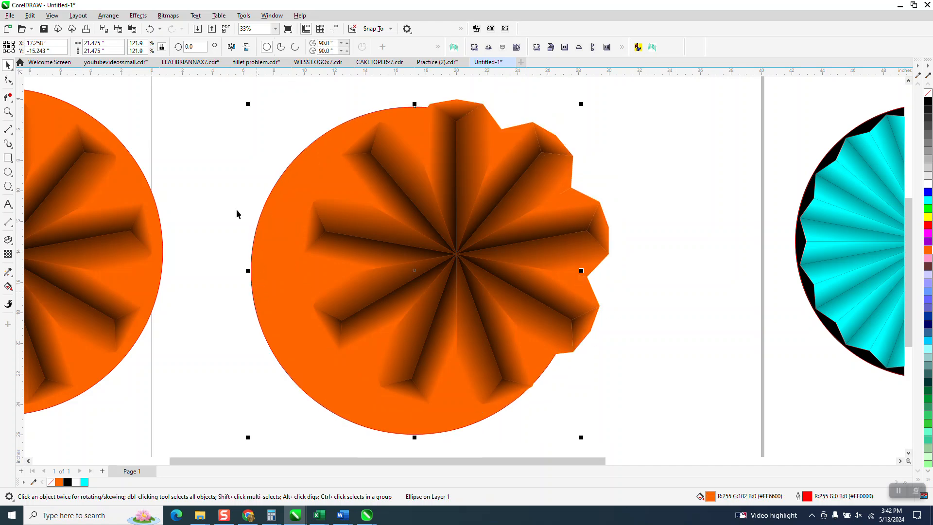
left_click(151, 28)
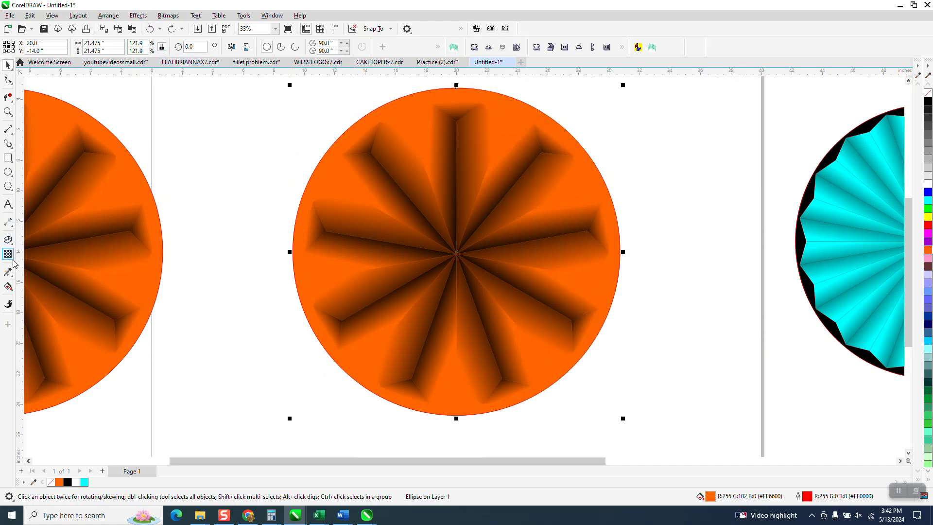
left_click(14, 291)
left_click(37, 286)
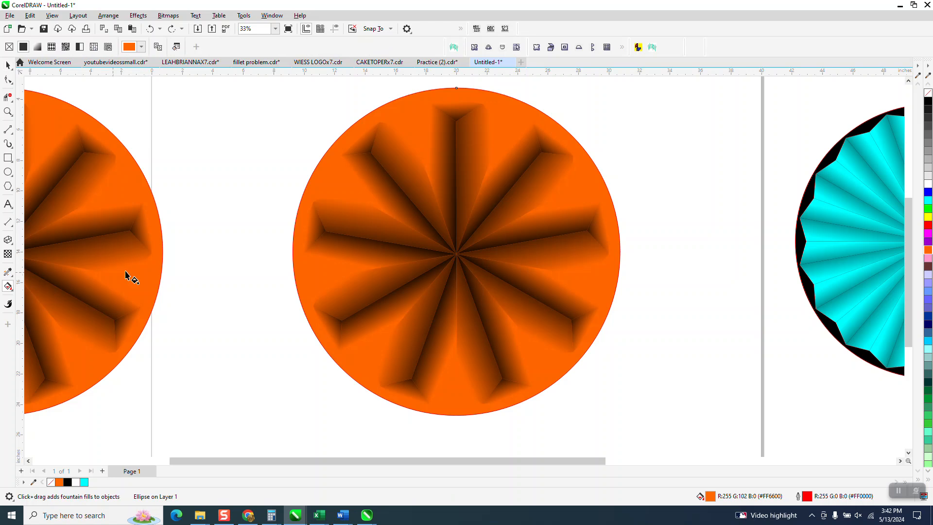
left_click_drag(465, 258, 632, 273)
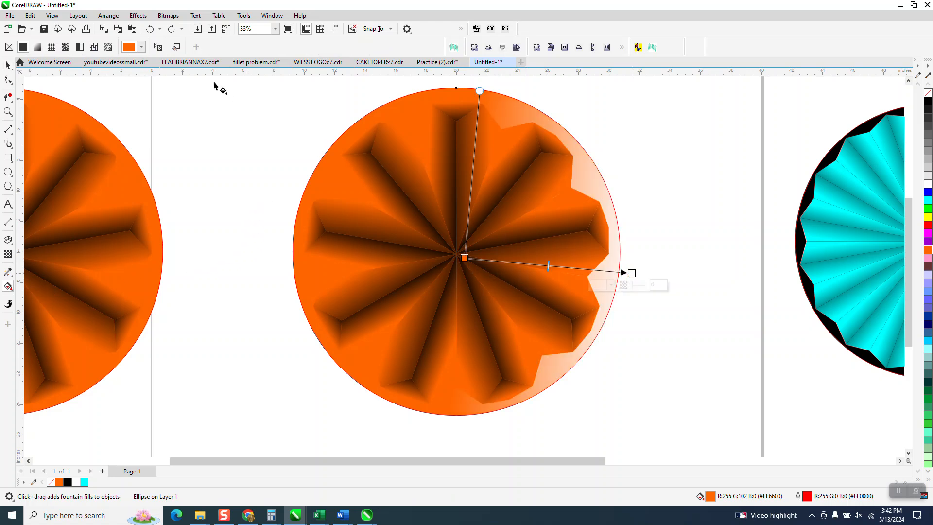
Change the backing circle's fountain fill to elliptical, centre it on the rosette's hub, and extend its orange end just beyond the circle's edge.
left_click(174, 47)
left_click_drag(548, 267, 455, 257)
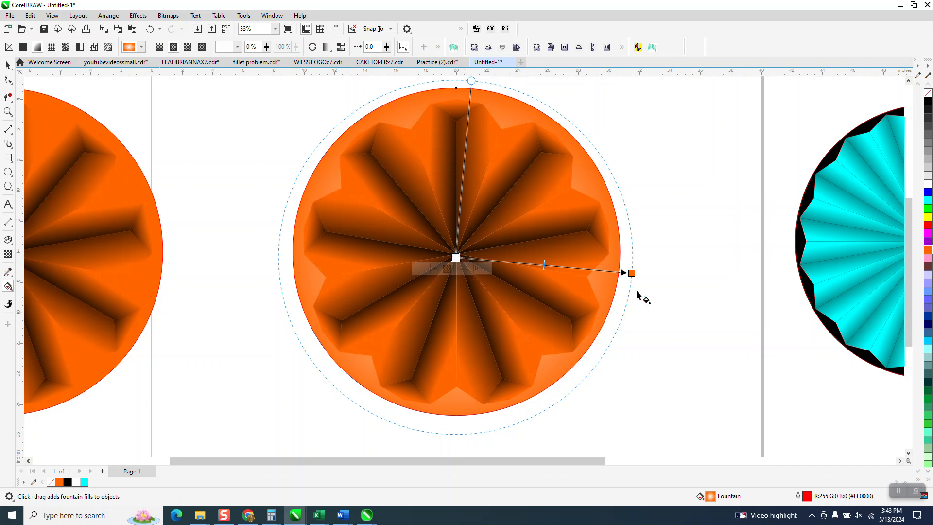
mouse_move(632, 272)
left_mouse_down()
mouse_move(603, 272)
mouse_move(636, 272)
left_mouse_up()
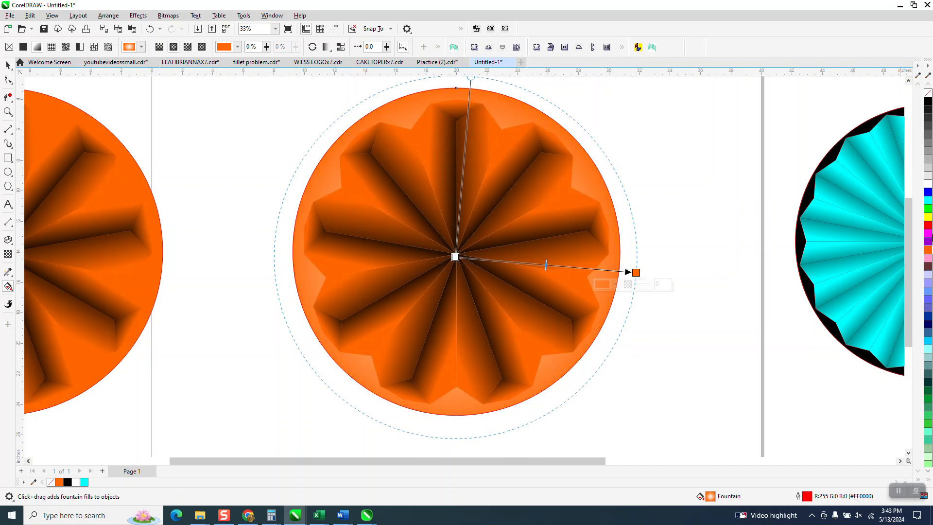
Recolour the elliptical fill from orange at the hub to black at a farther outer end, adding two orange colour nodes between them.
left_click_drag(863, 158, 676, 272)
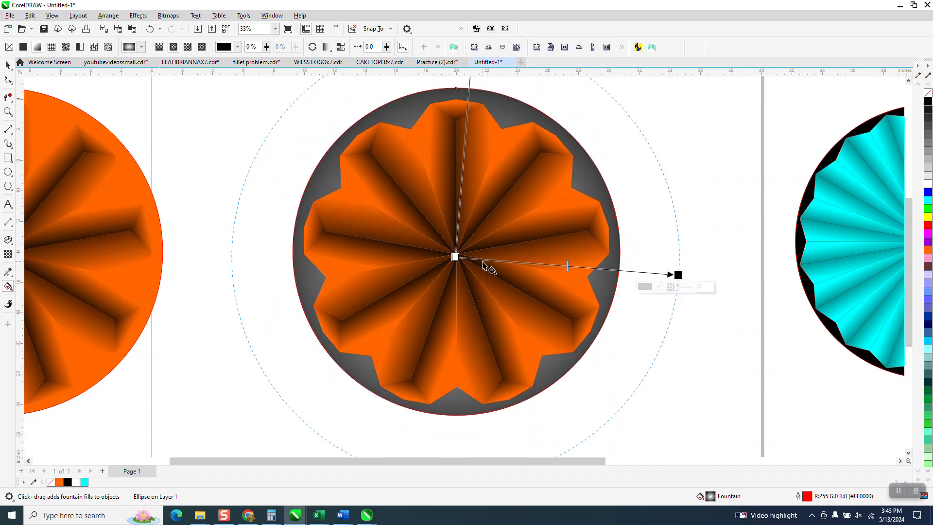
left_click_drag(930, 250, 455, 257)
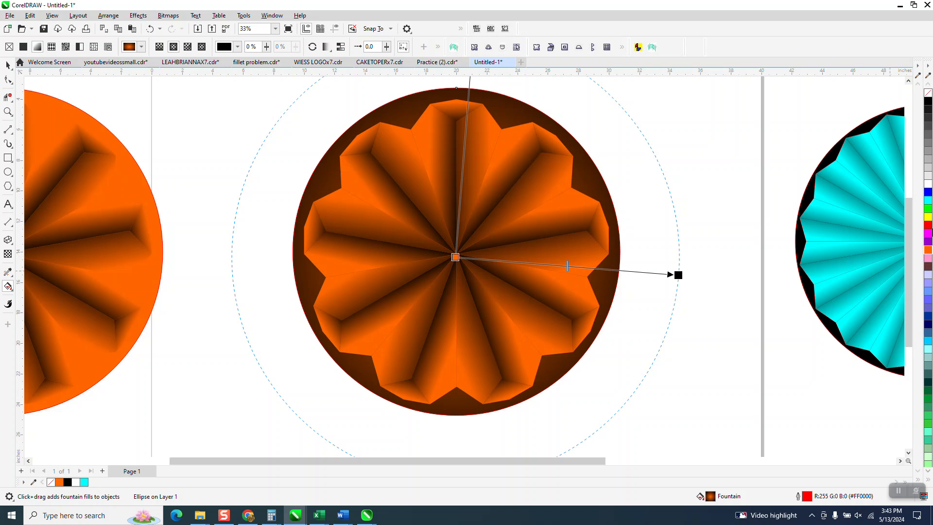
left_click_drag(930, 250, 534, 264)
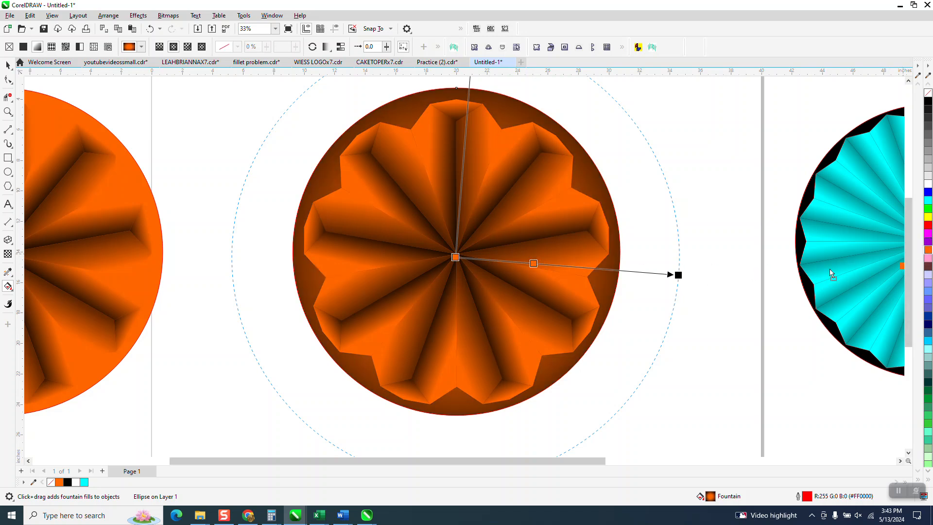
double_click(581, 268)
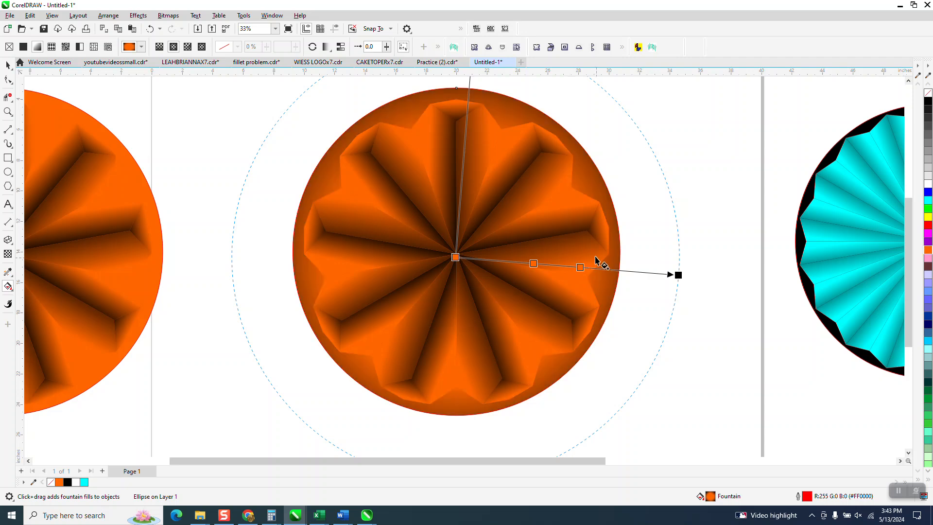
Compare the solid orange-backed rosette copy with the gradient-backed rosette, examining the copy's pleats up close.
scroll(578, 257, "down", 2)
scroll(530, 241, "down", 2)
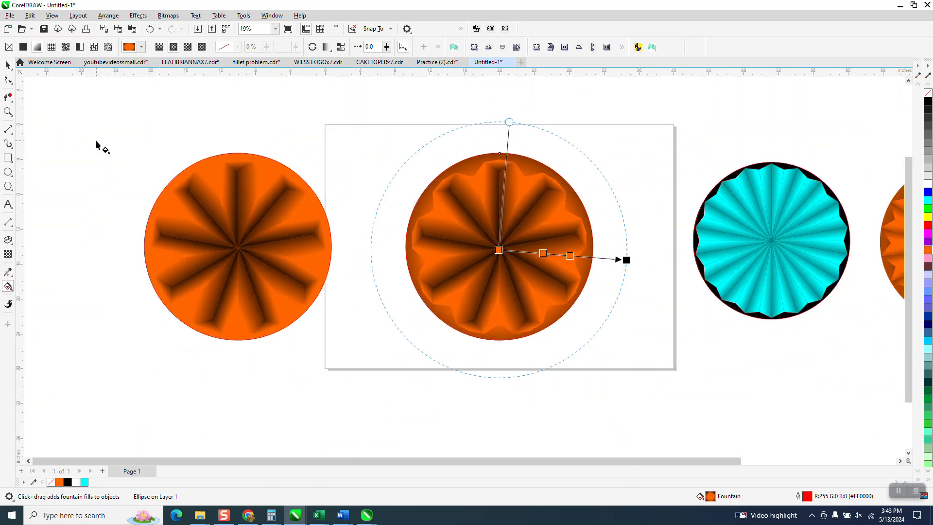
key("z")
left_click_drag(203, 179, 306, 254)
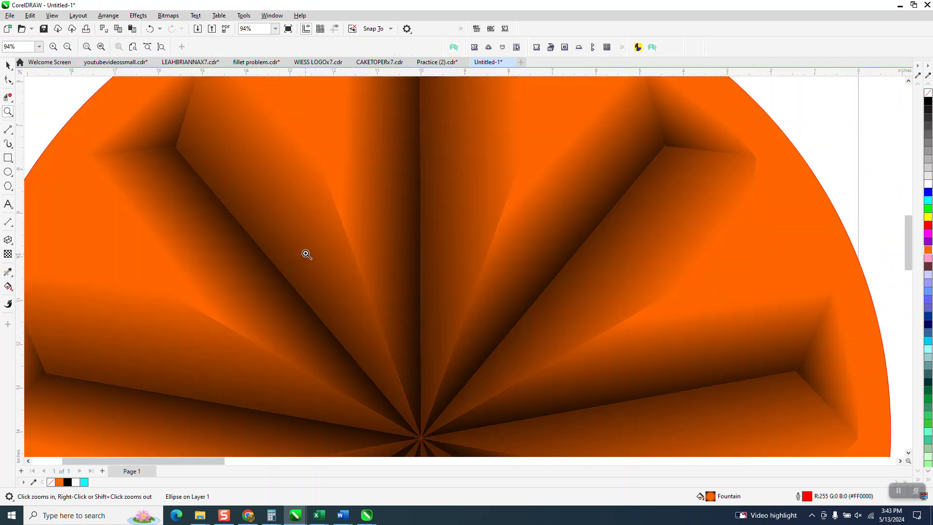
scroll(308, 236, "down", 3)
scroll(313, 226, "down", 3)
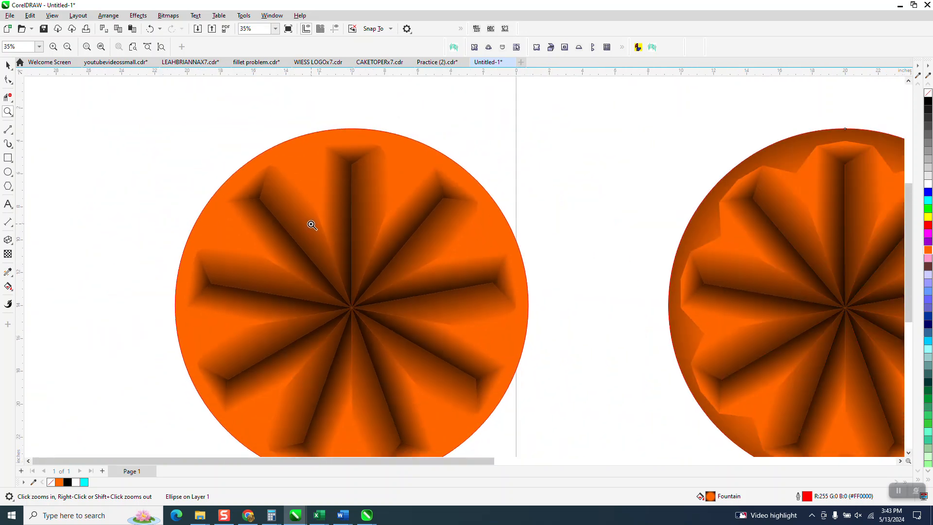